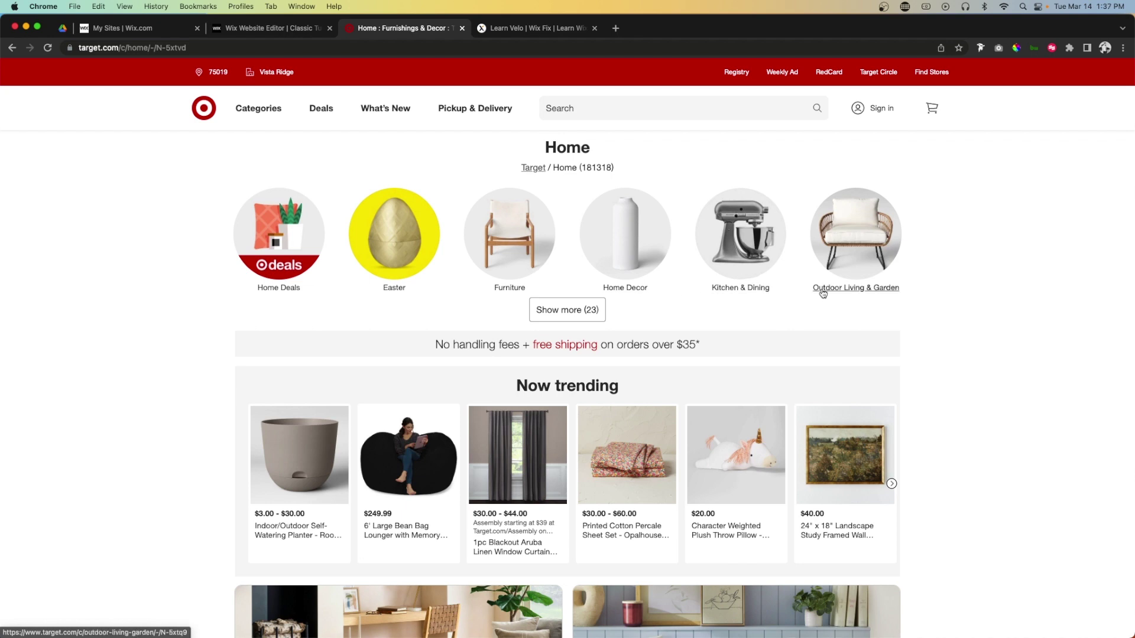
# Scroll through Target's Home furnishings page, then switch to the Learn Velo | Wix Fix tab
pyautogui.scroll(-4, 483, 258)
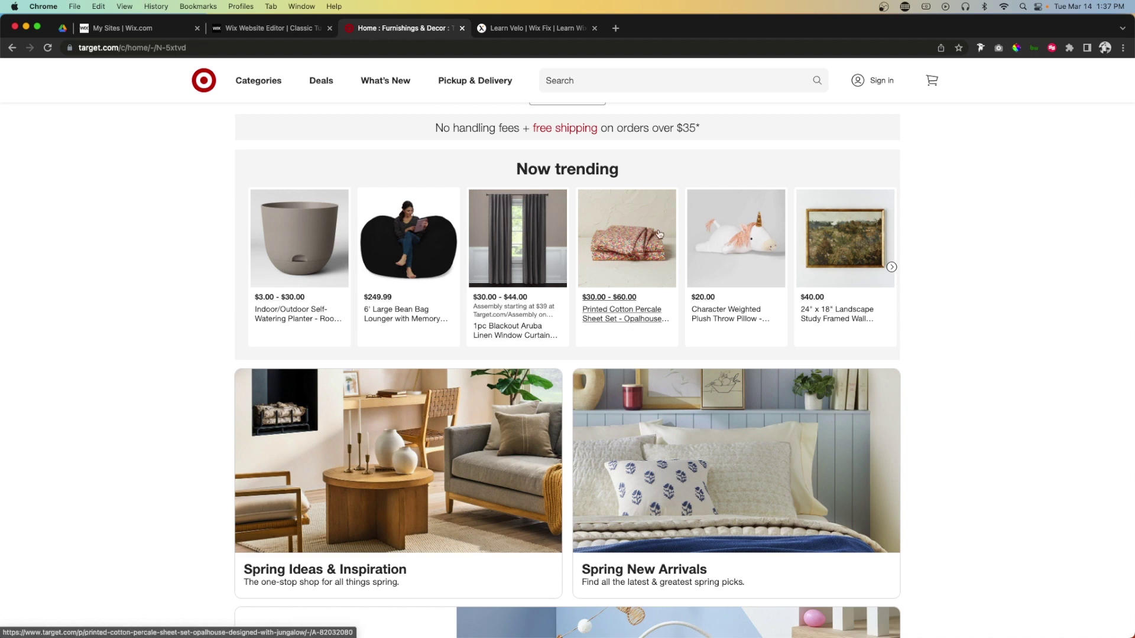
pyautogui.scroll(3, 490, 234)
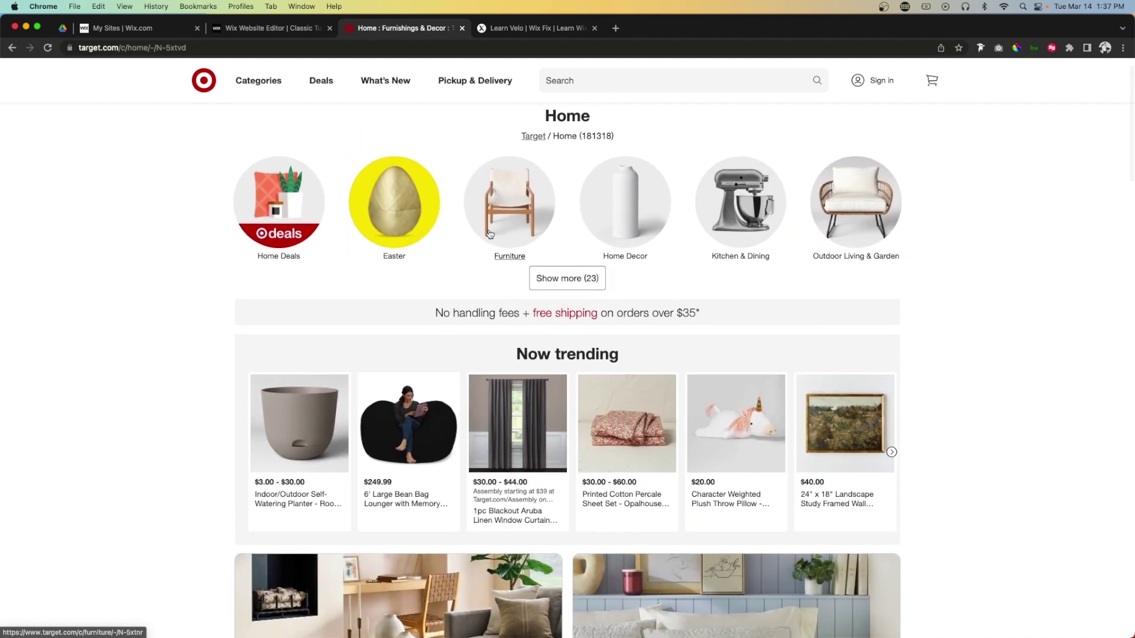
pyautogui.click(511, 29)
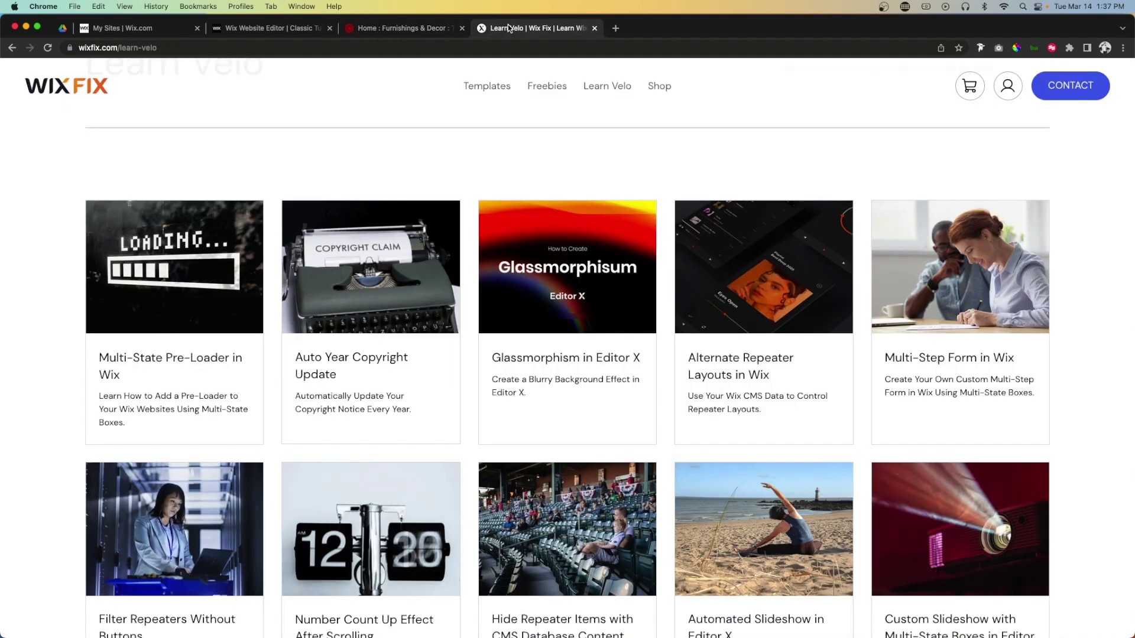
# Scroll through the Learn Velo tutorial cards, then return to the Wix Website Editor tab
pyautogui.scroll(2, 153, 260)
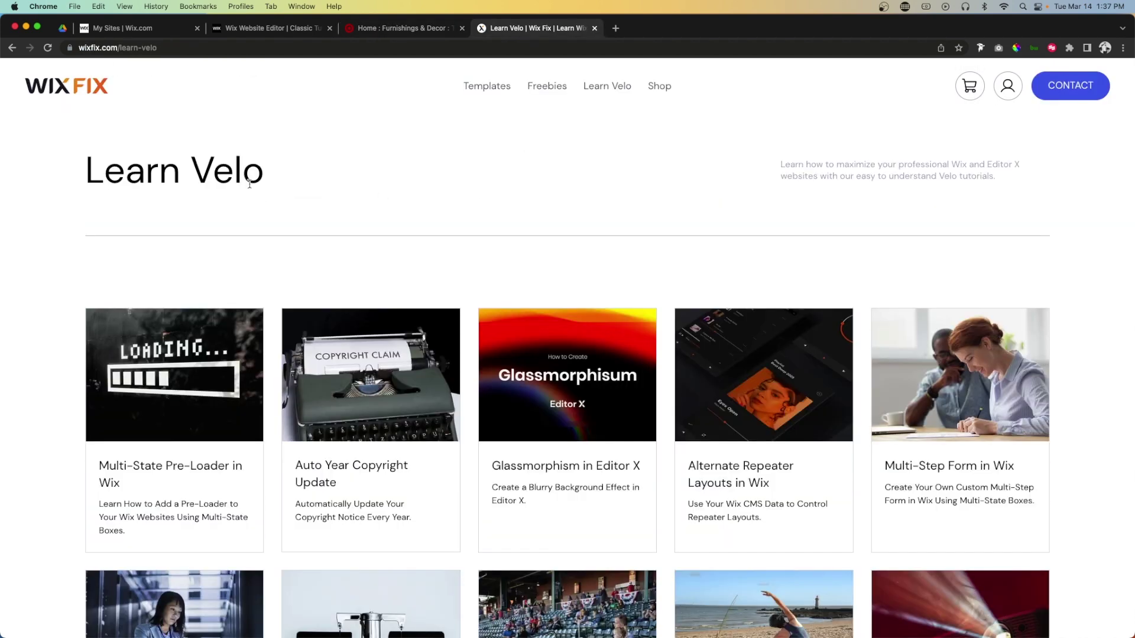
pyautogui.scroll(-1, 155, 214)
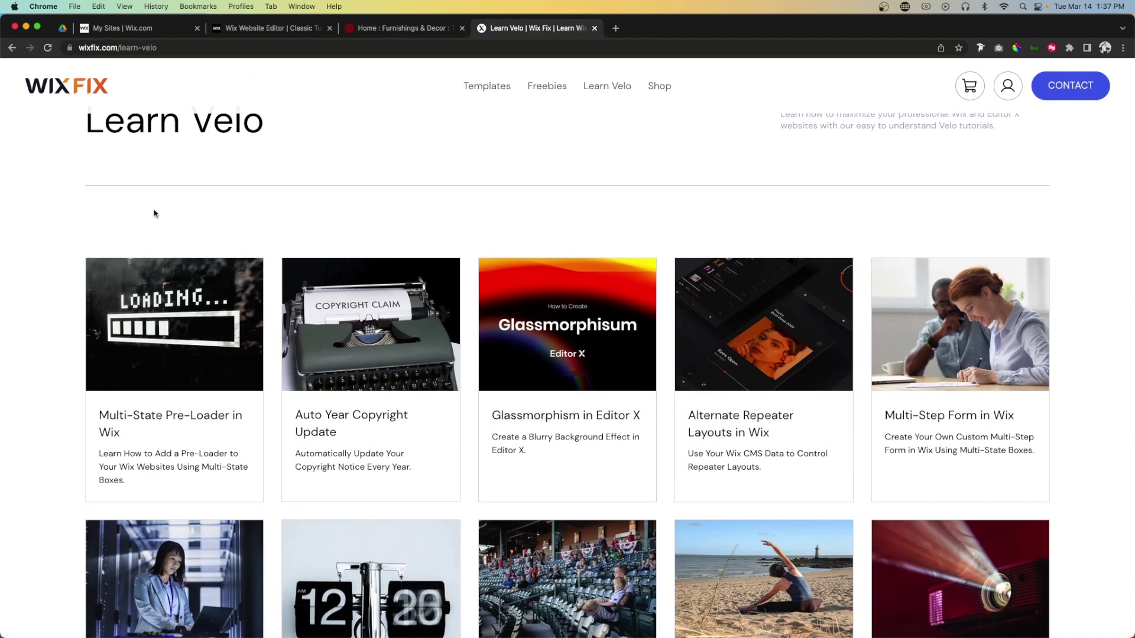
pyautogui.scroll(-2, 69, 329)
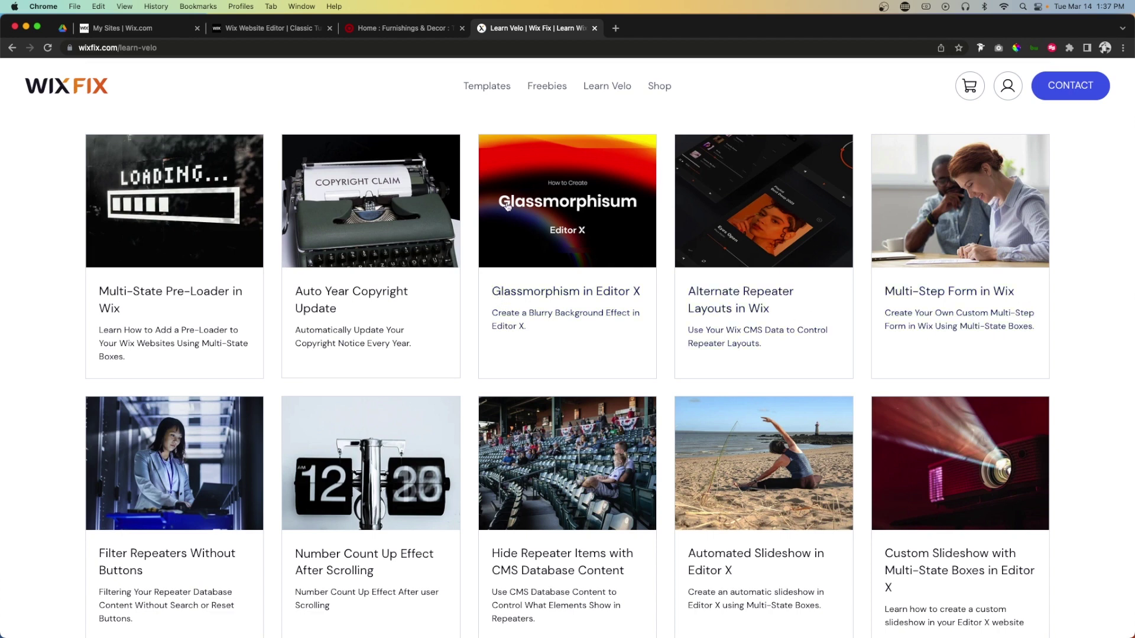
pyautogui.click(263, 31)
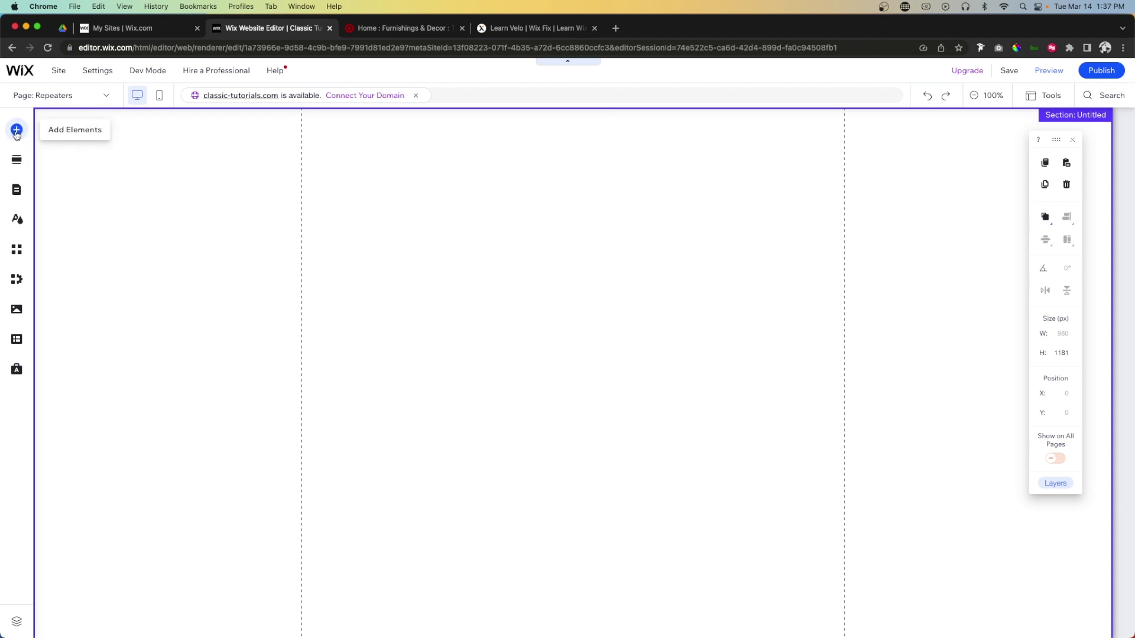
# Open List in Add Elements and browse the Repeaters, Hover Repeaters and Blank Repeaters designs
pyautogui.click(17, 130)
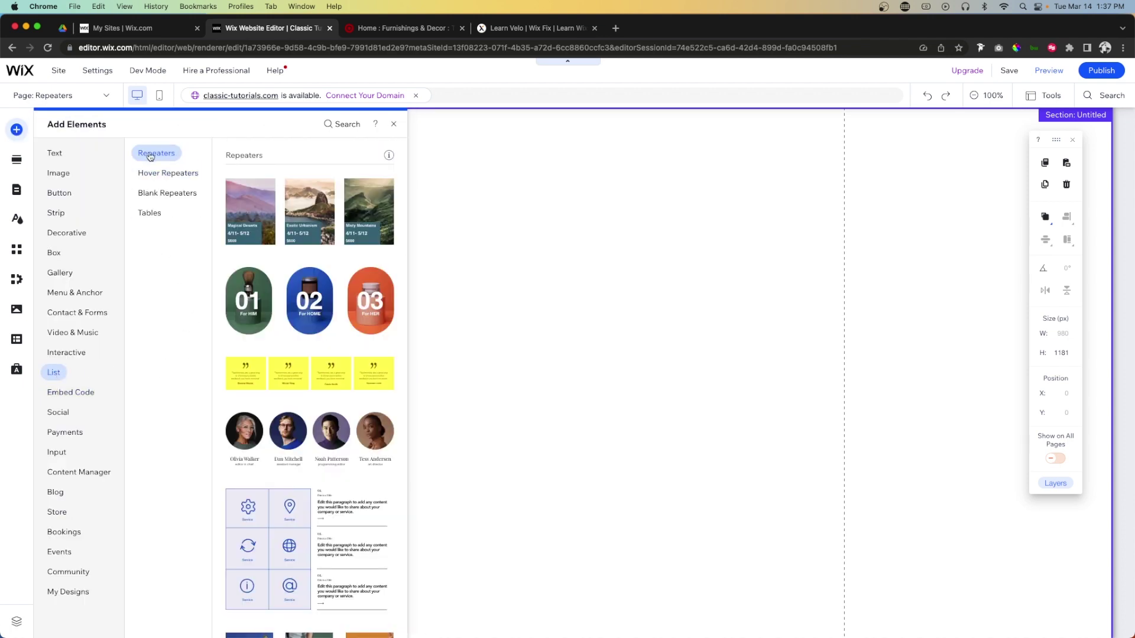
pyautogui.click(152, 174)
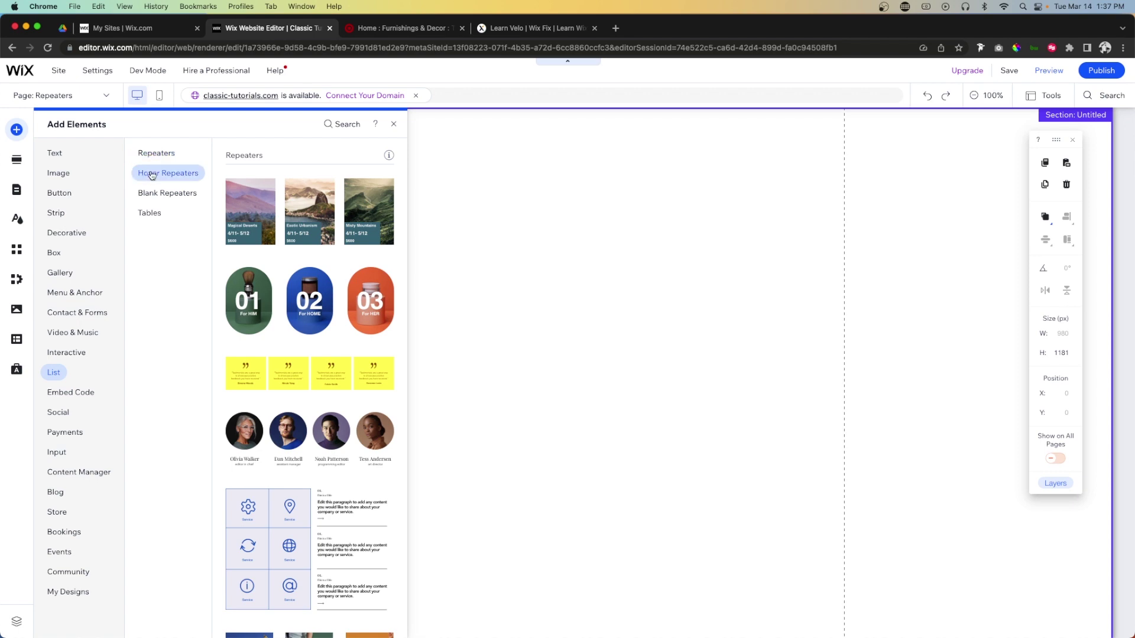
pyautogui.click(153, 194)
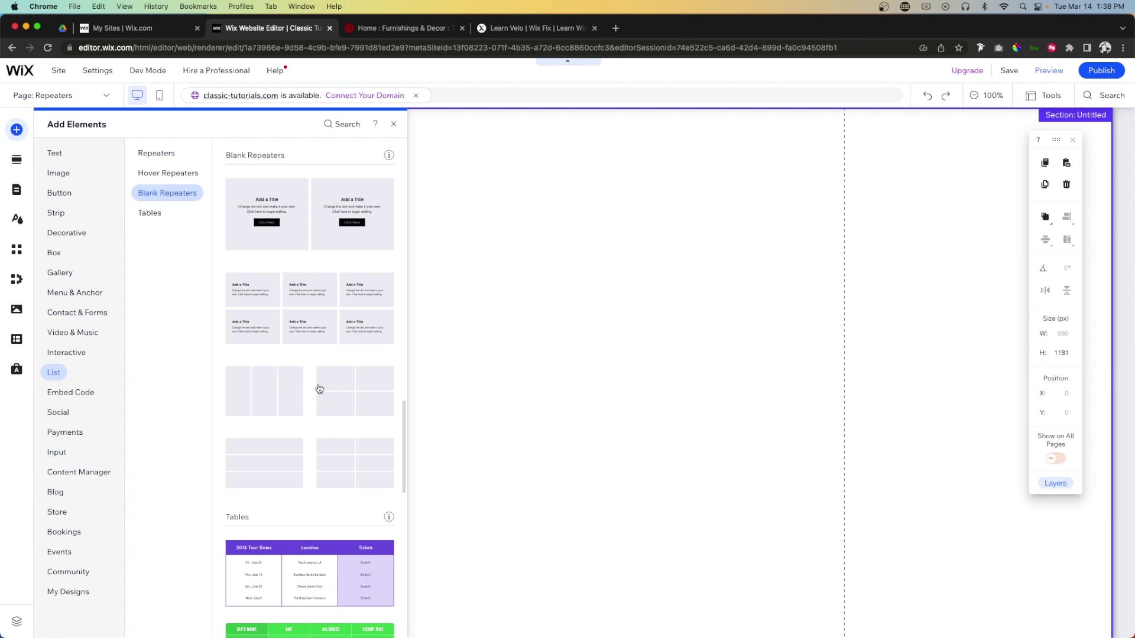
pyautogui.click(155, 153)
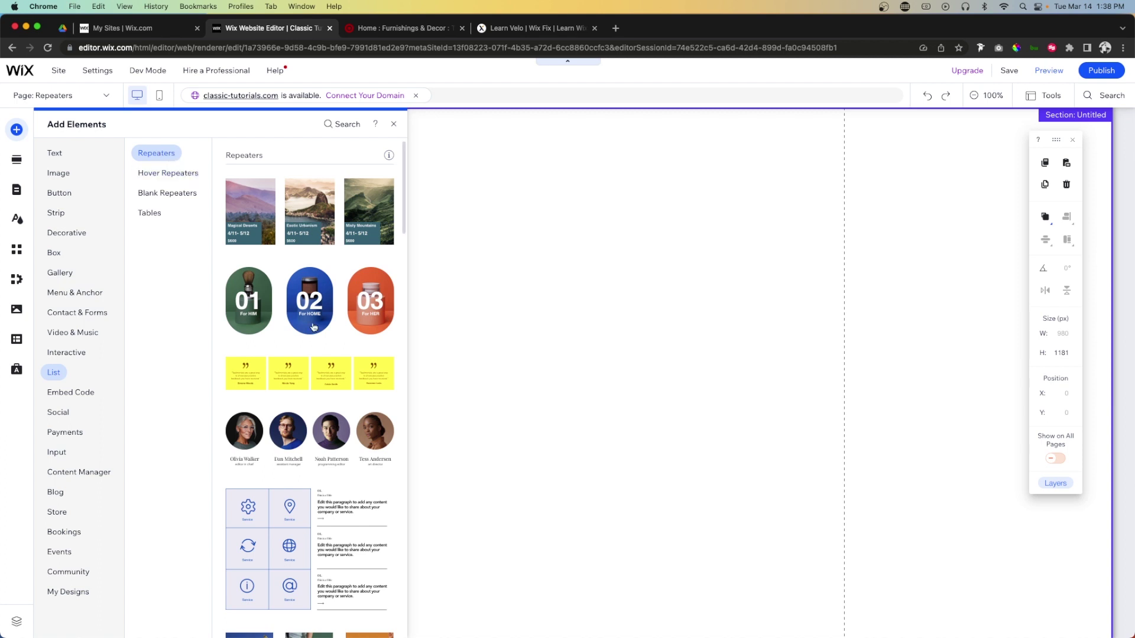
pyautogui.scroll(-10, 313, 327)
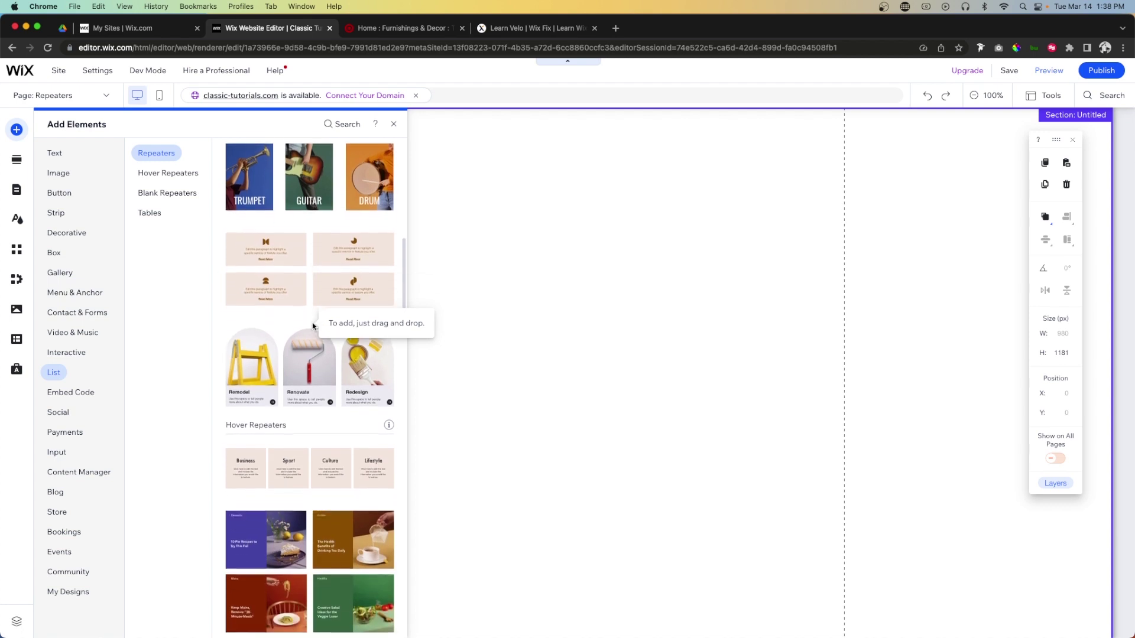
pyautogui.scroll(-3, 311, 325)
# Revisit the Hover and Blank designs, then drag the oval 01 02 03 repeater onto the section
pyautogui.click(157, 172)
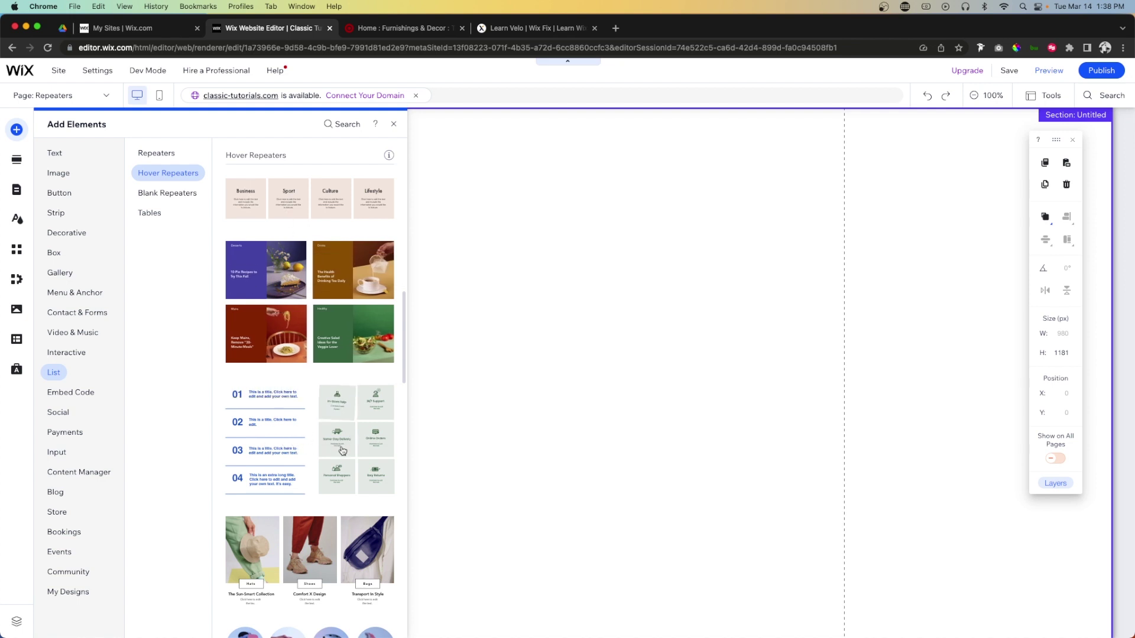
pyautogui.scroll(10, 352, 448)
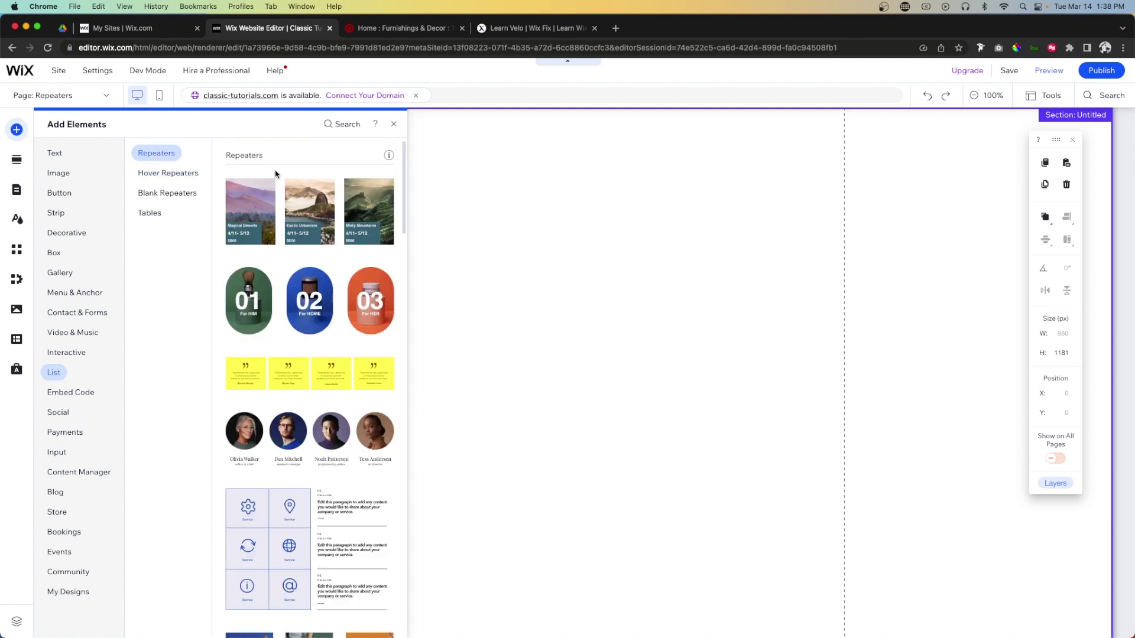
pyautogui.scroll(-10, 346, 225)
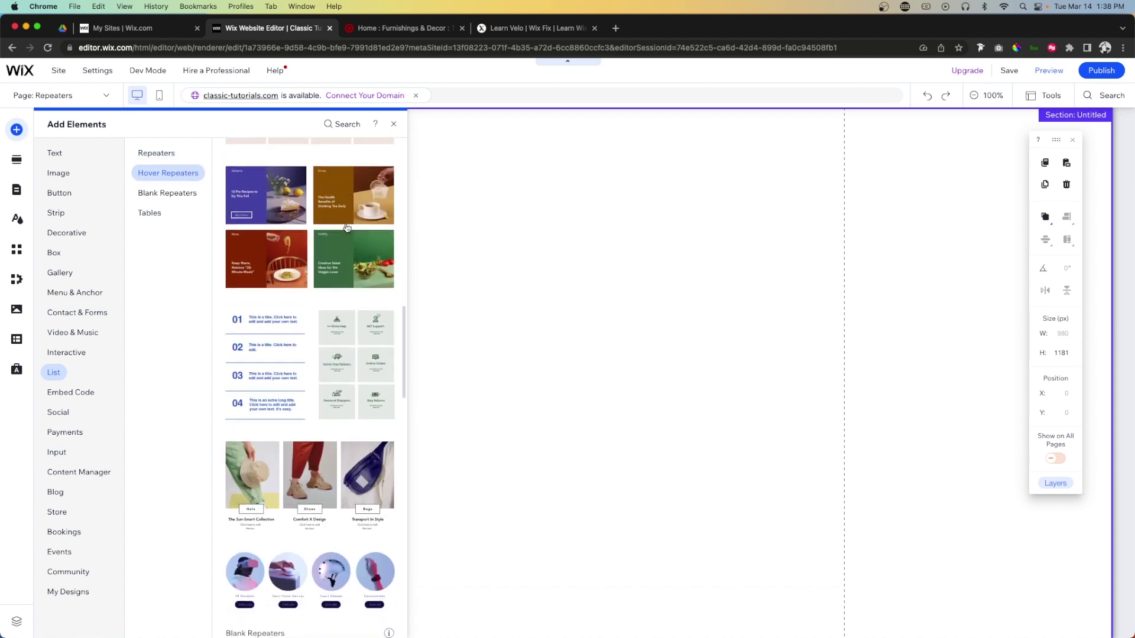
pyautogui.click(167, 193)
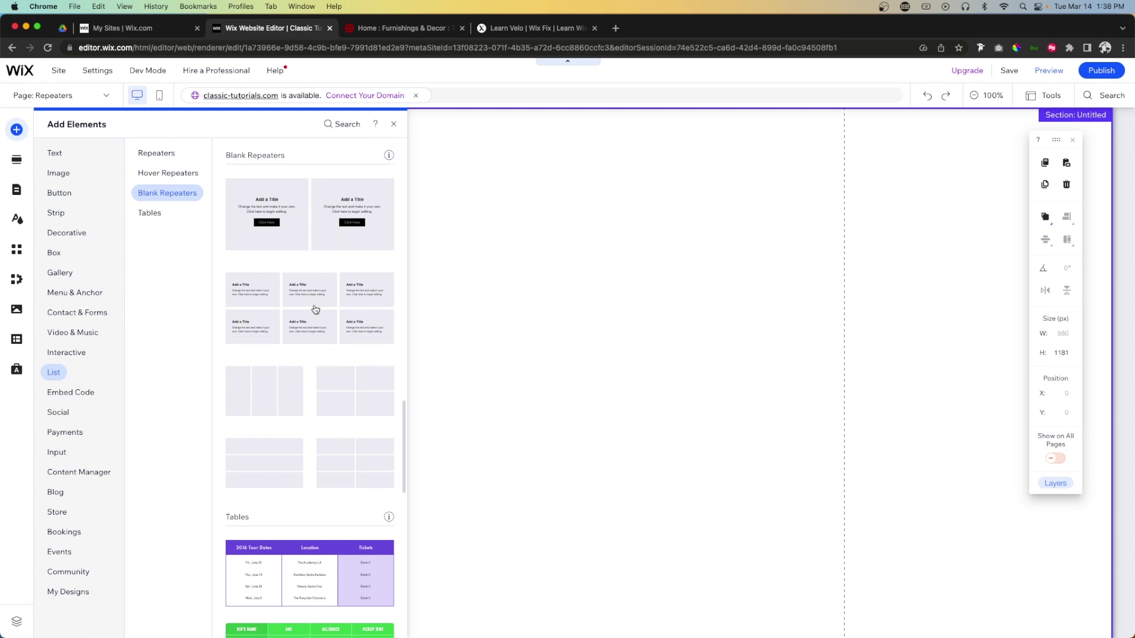
pyautogui.scroll(1, 315, 308)
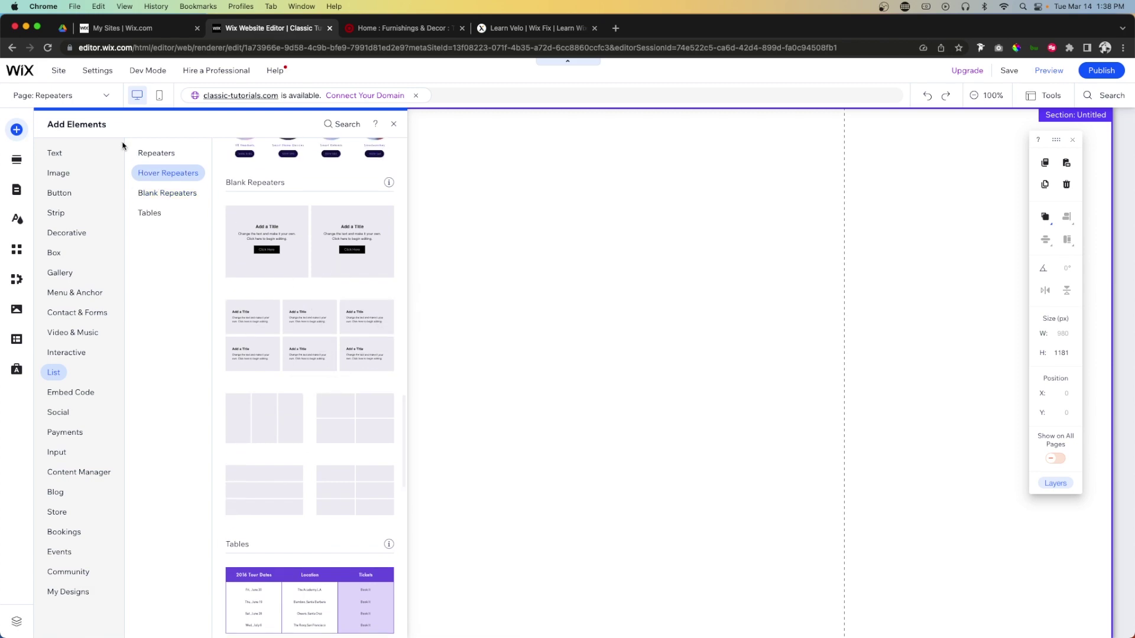
pyautogui.click(151, 158)
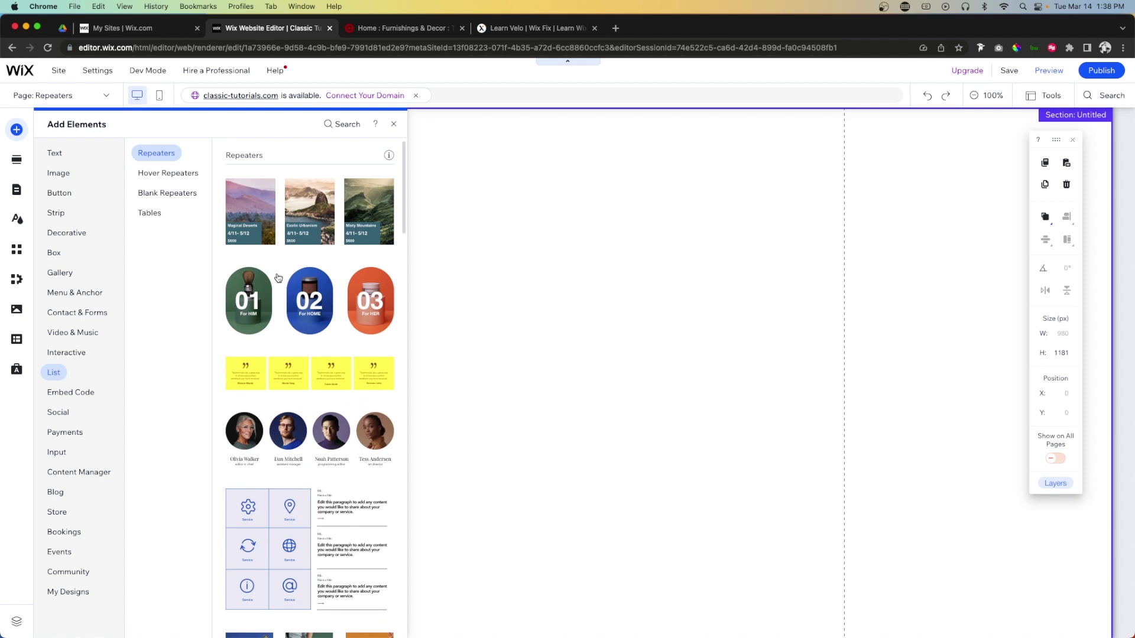
pyautogui.moveTo(276, 285); pyautogui.dragTo(463, 312)
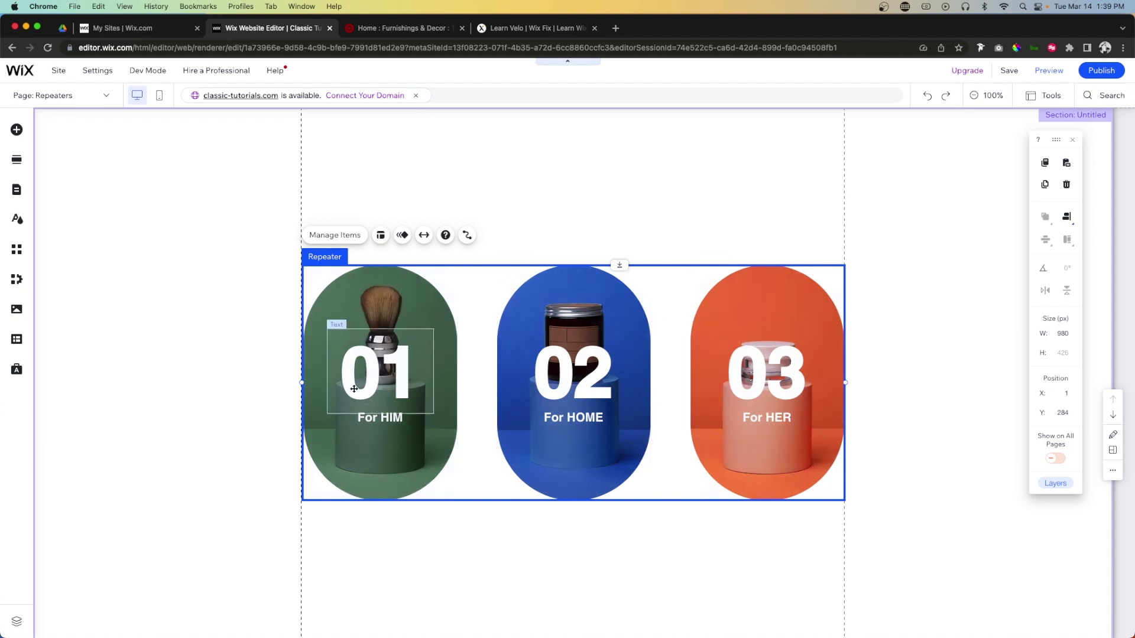
# Try recolouring the first card's 01 number text blue, then exit editing and select the repeater
pyautogui.click(374, 372)
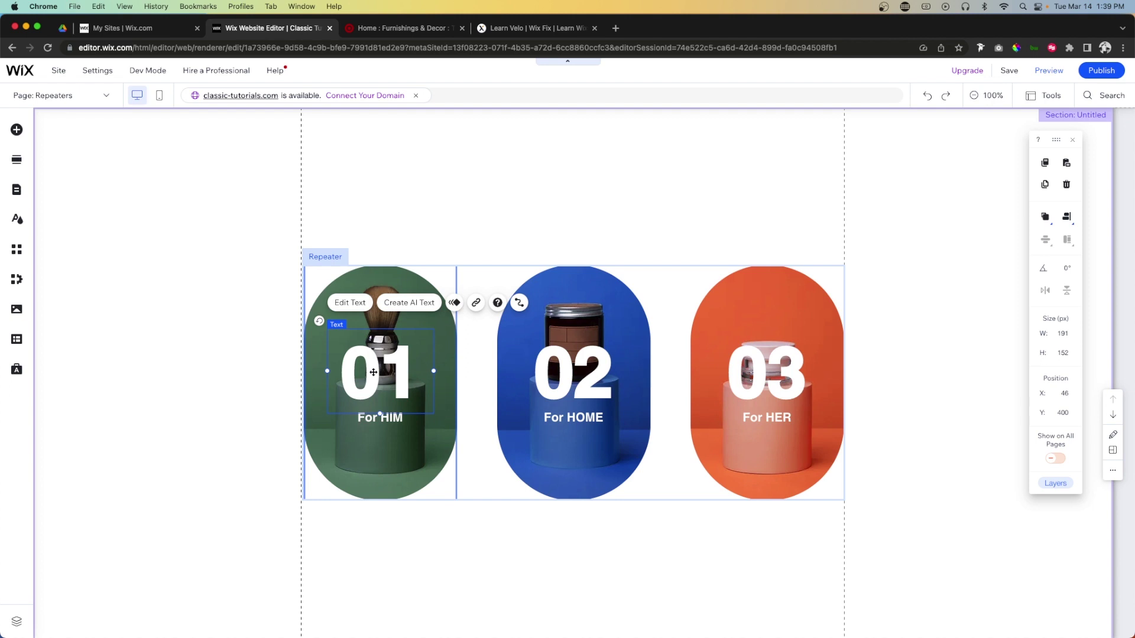
pyautogui.doubleClick(383, 370)
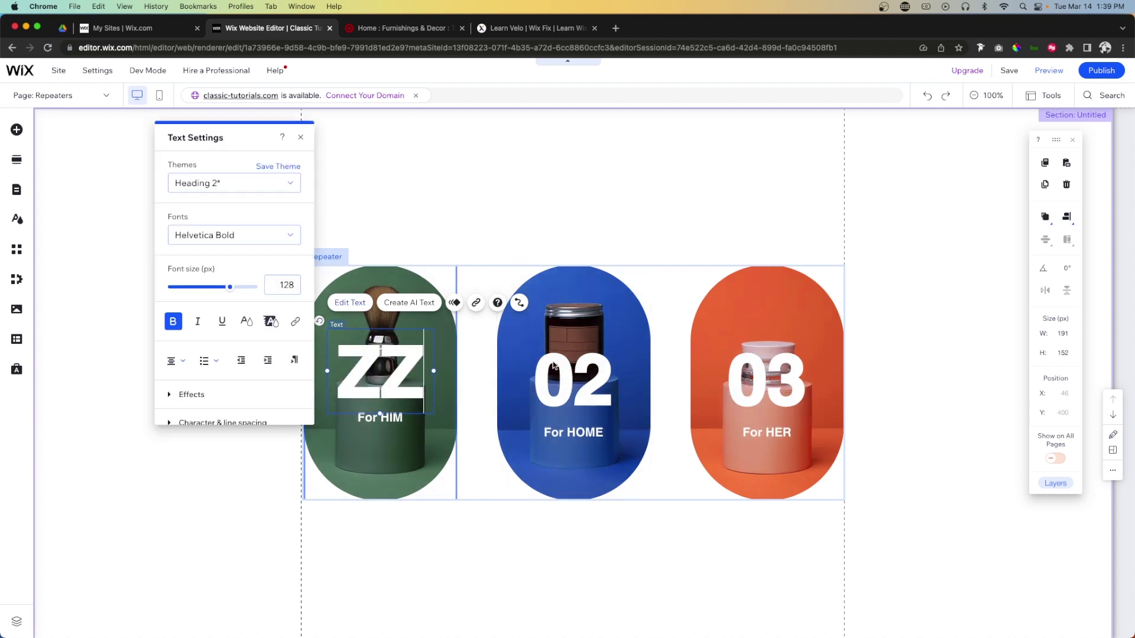
pyautogui.press('super+a')
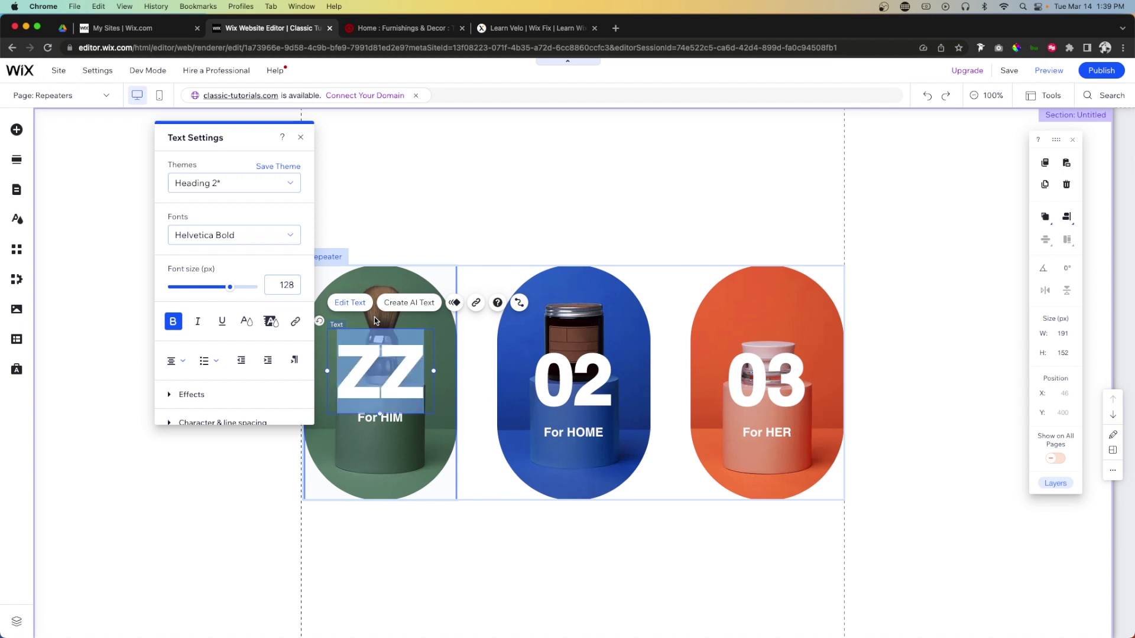
pyautogui.click(246, 321)
pyautogui.click(213, 239)
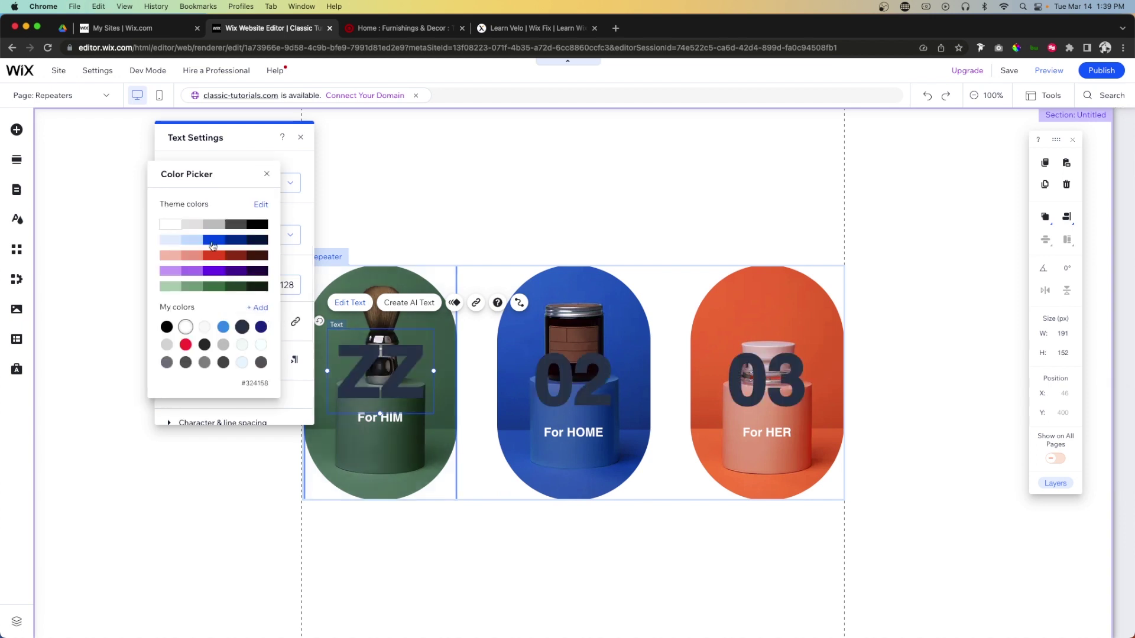
pyautogui.click(557, 257)
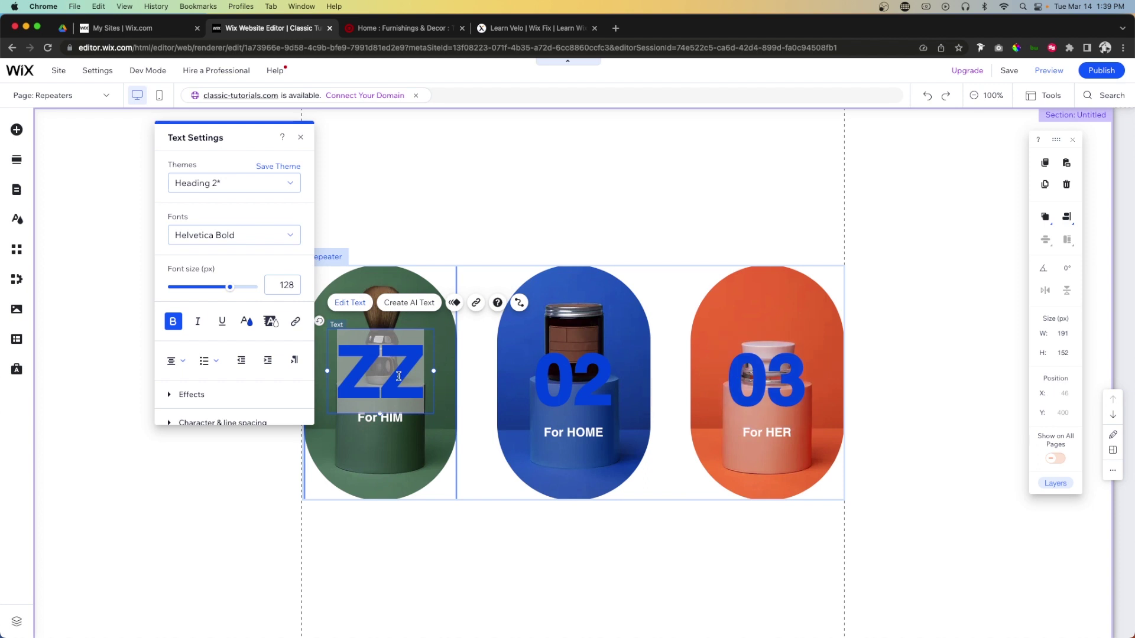
pyautogui.click(669, 292)
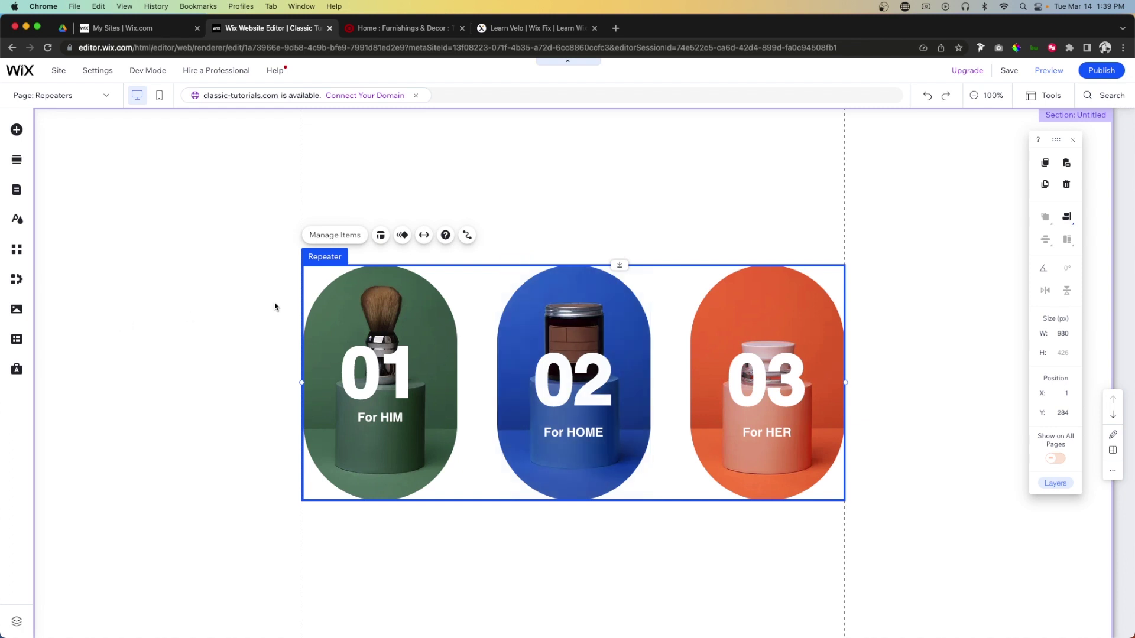
# Stretch the repeater to full width with 115 px side margins
pyautogui.click(424, 236)
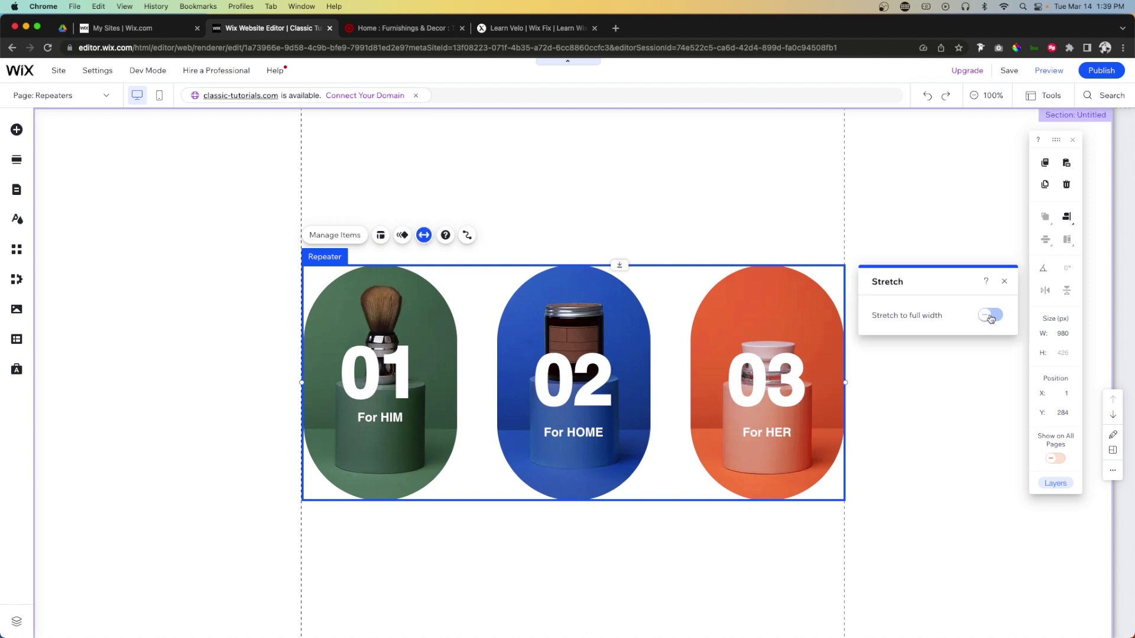
pyautogui.click(991, 316)
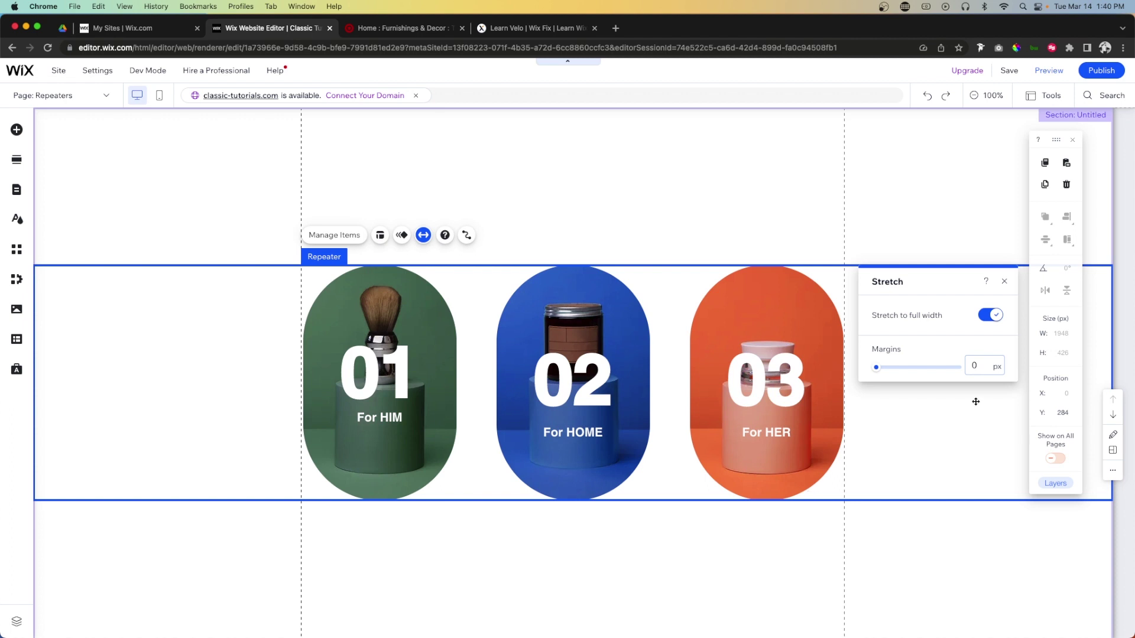
pyautogui.moveTo(876, 369); pyautogui.dragTo(927, 369)
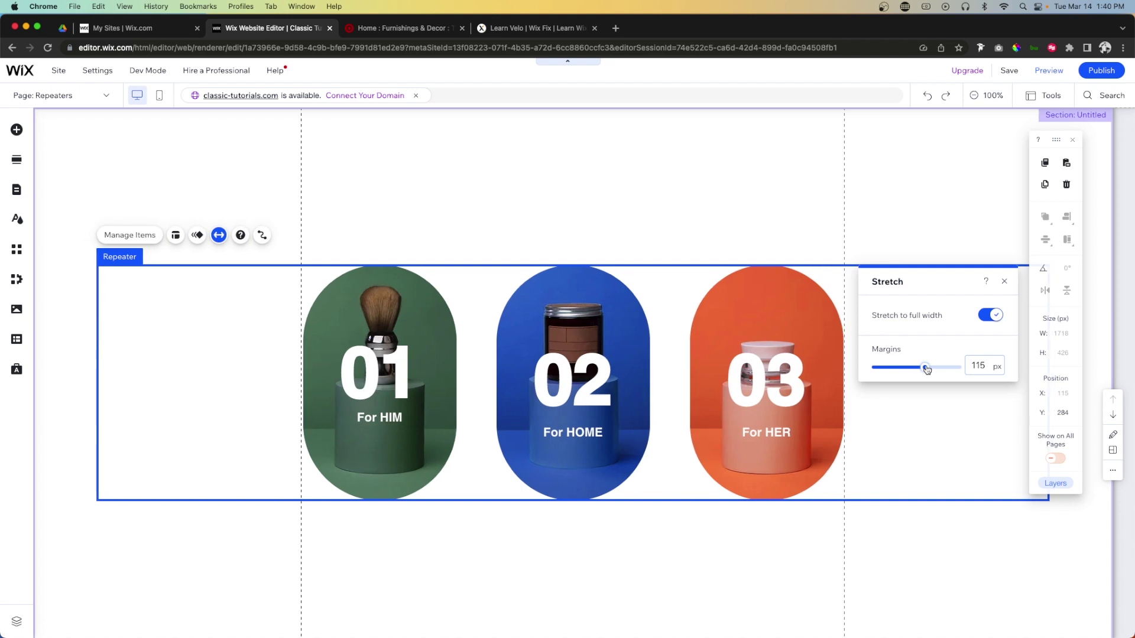
# Set the repeater layout to Center alignment with 65 px spacing between items
pyautogui.click(175, 236)
pyautogui.moveTo(974, 282); pyautogui.dragTo(718, 230)
pyautogui.click(699, 298)
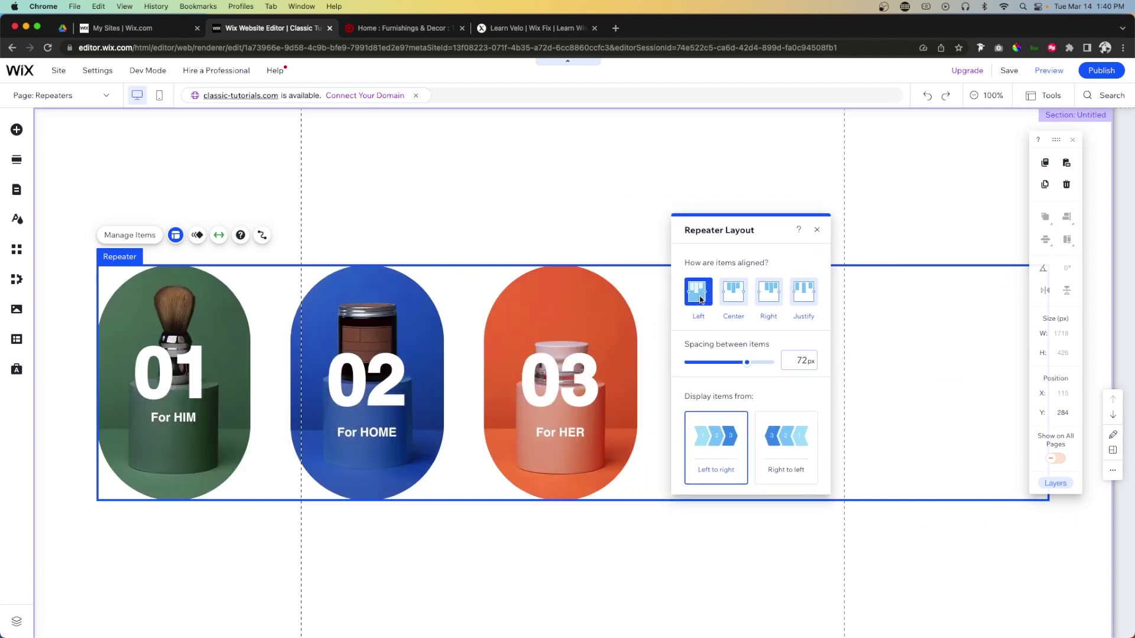
pyautogui.click(768, 296)
pyautogui.click(795, 299)
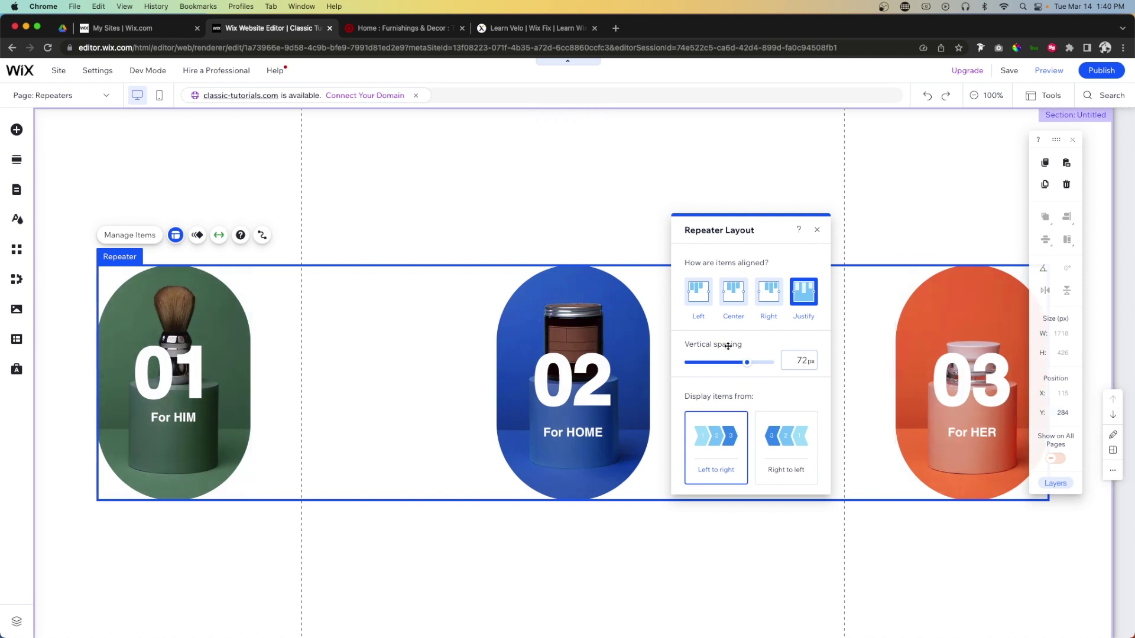
pyautogui.click(733, 302)
pyautogui.click(733, 302)
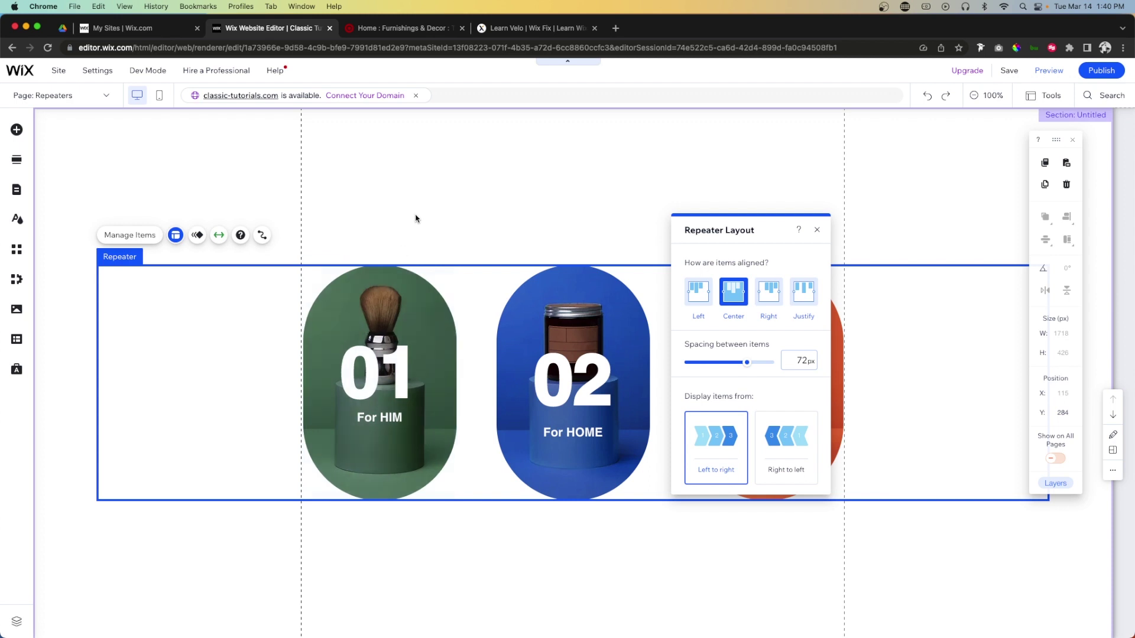
pyautogui.moveTo(747, 366)
pyautogui.mouseDown()
pyautogui.moveTo(667, 366)
pyautogui.moveTo(847, 367)
pyautogui.moveTo(742, 363)
pyautogui.mouseUp()
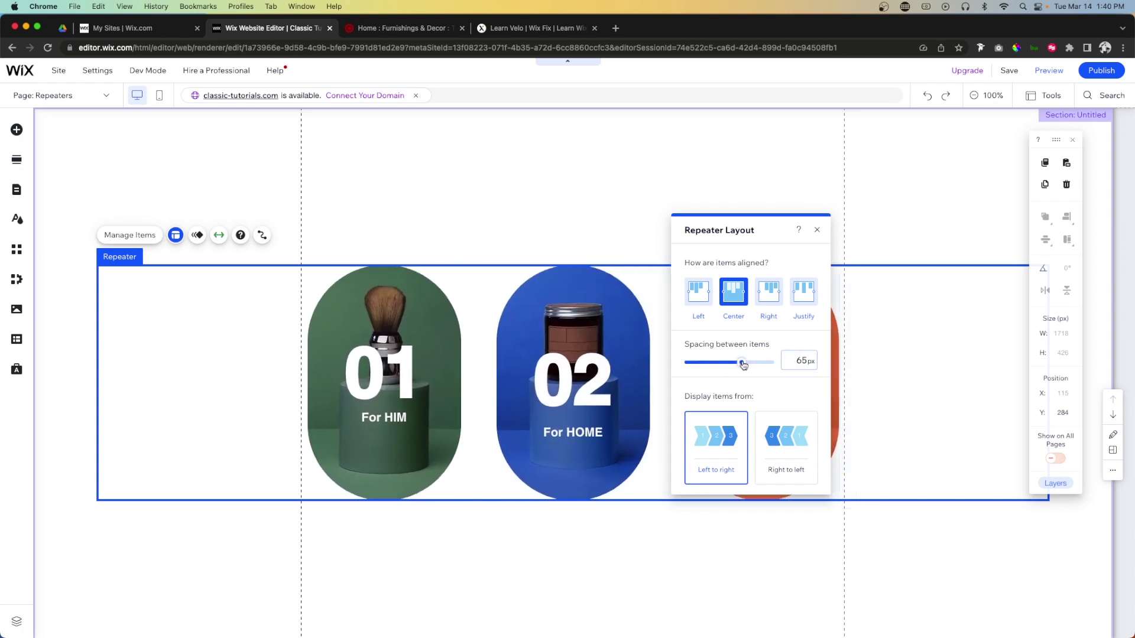
pyautogui.click(903, 357)
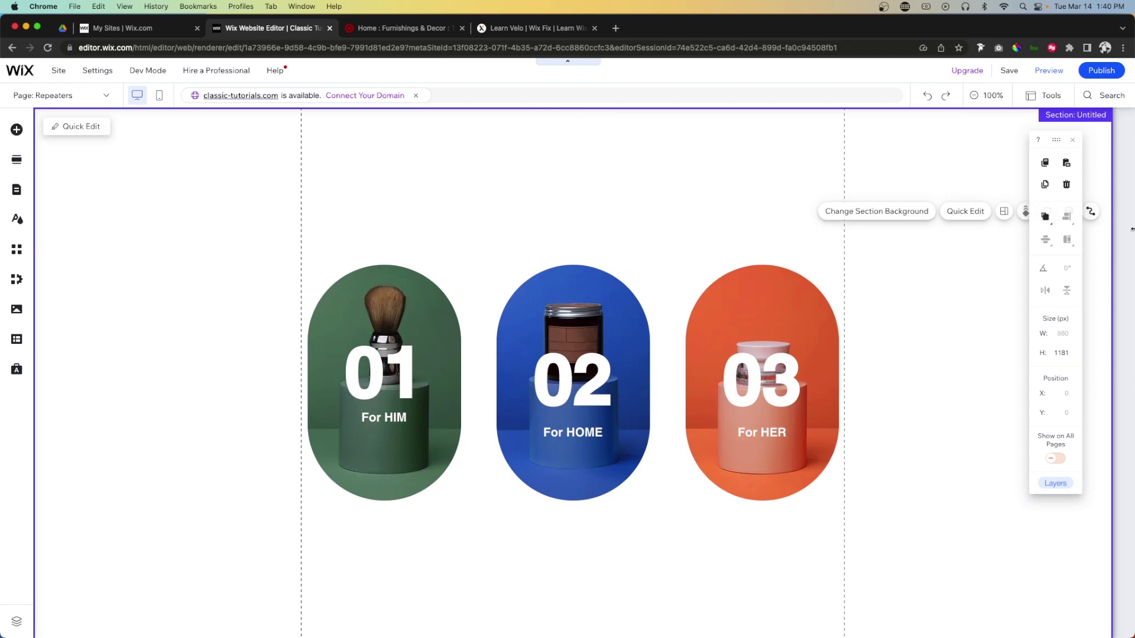
pyautogui.moveTo(811, 250); pyautogui.dragTo(596, 259)
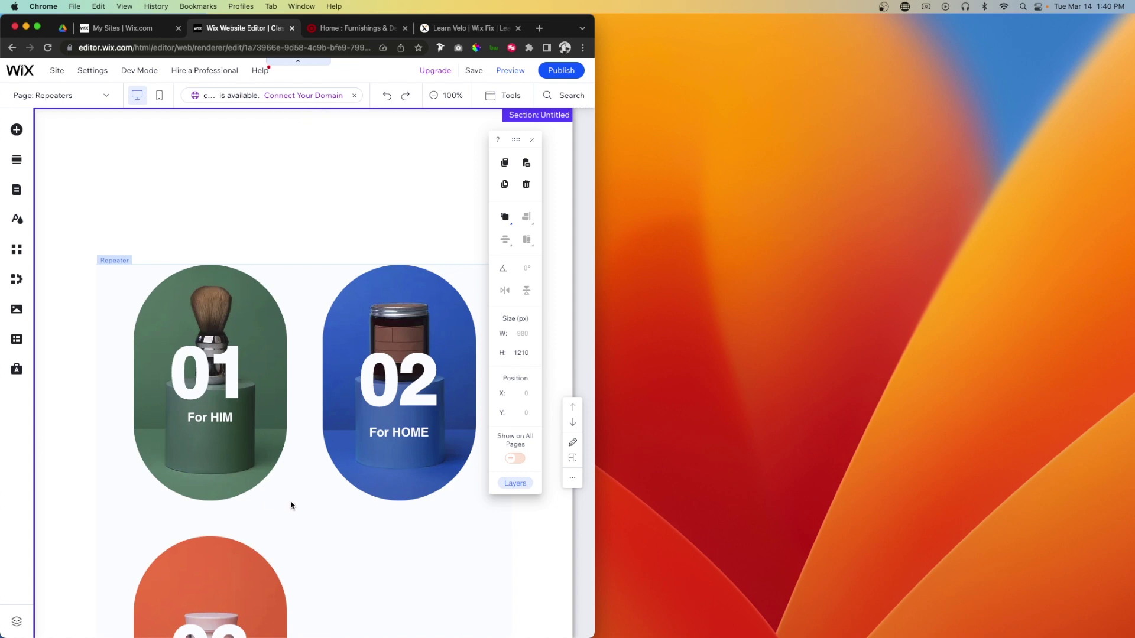
pyautogui.scroll(-3, 291, 505)
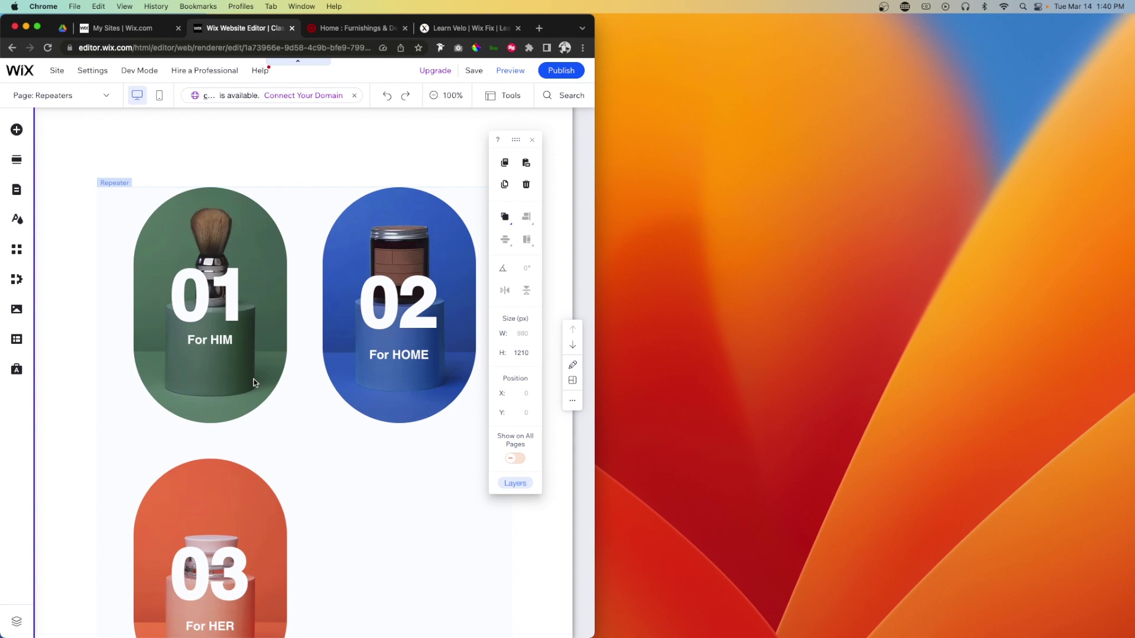
pyautogui.click(298, 213)
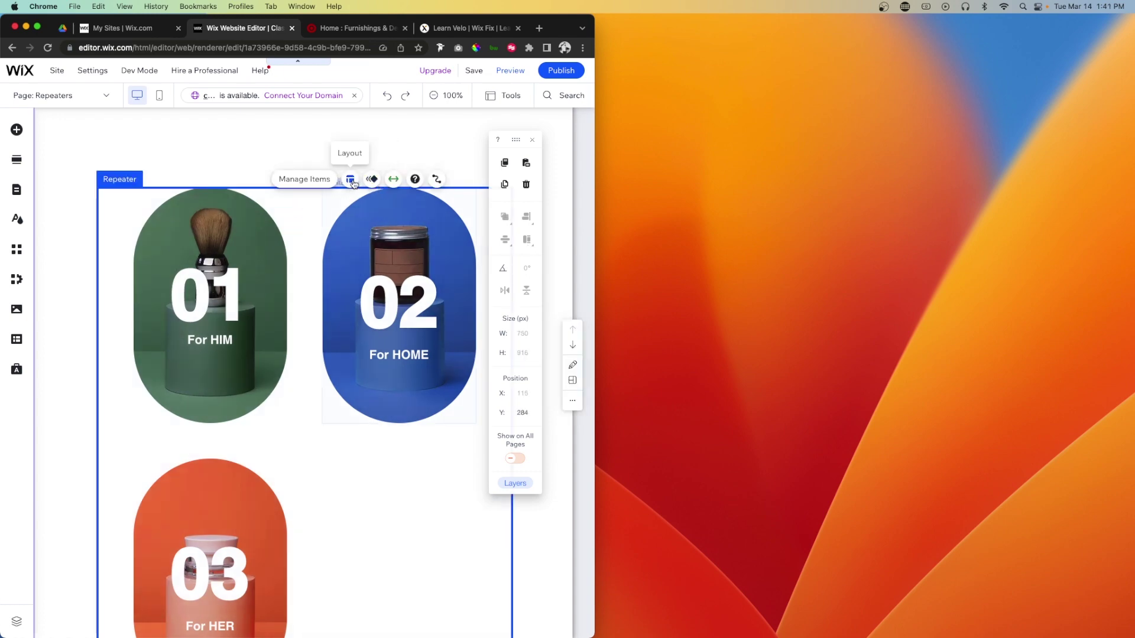
pyautogui.click(350, 179)
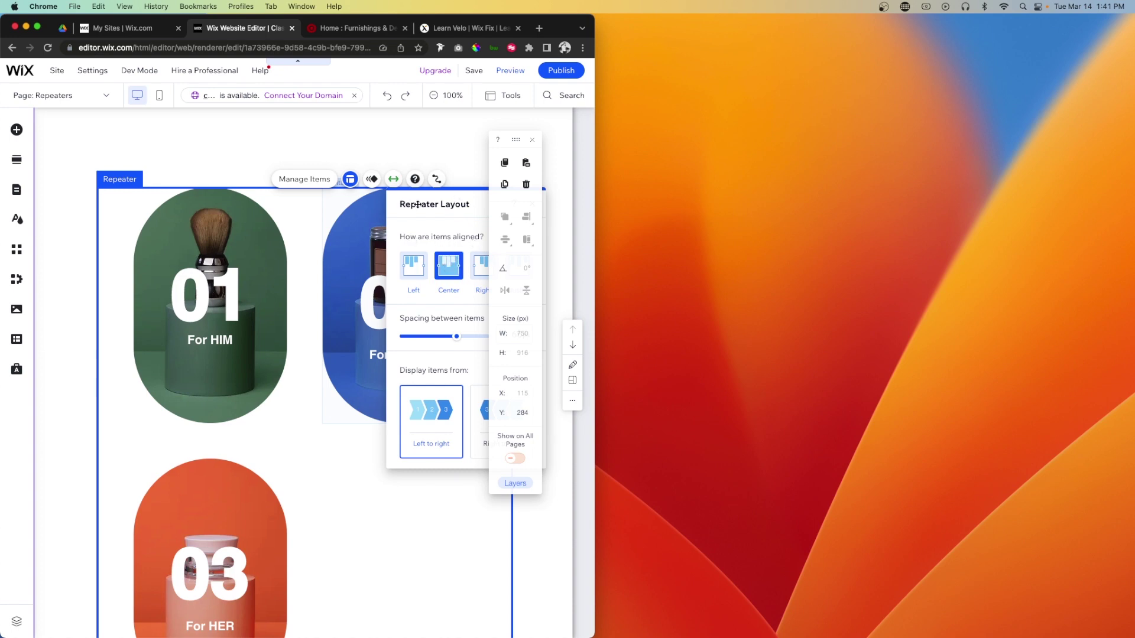
pyautogui.moveTo(491, 209); pyautogui.dragTo(416, 207)
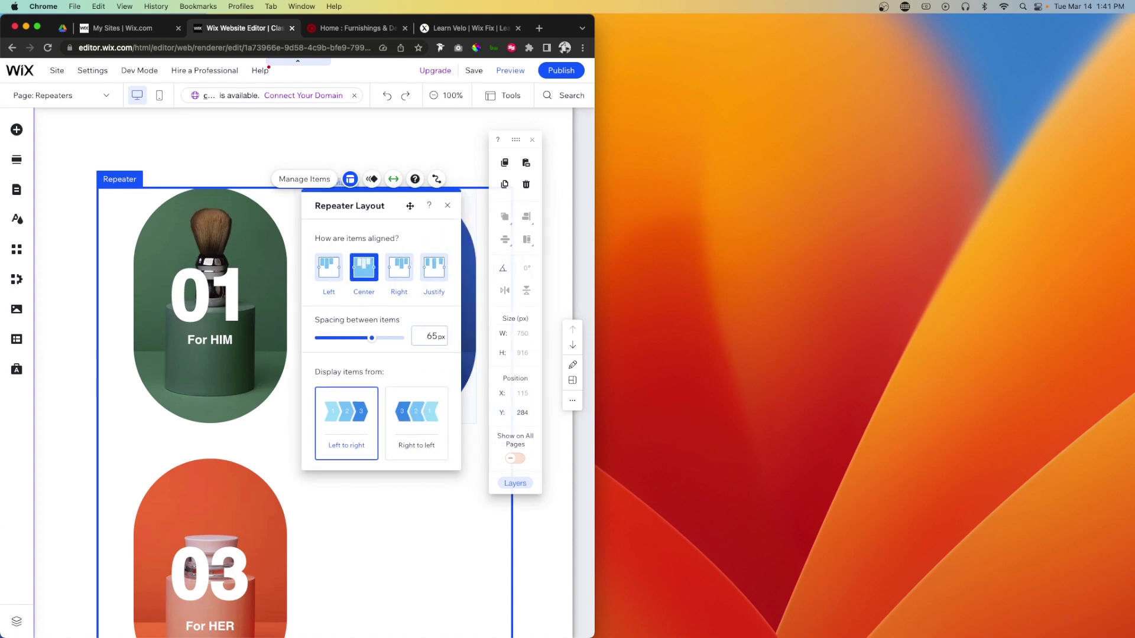
pyautogui.click(448, 206)
pyautogui.scroll(-3, 230, 392)
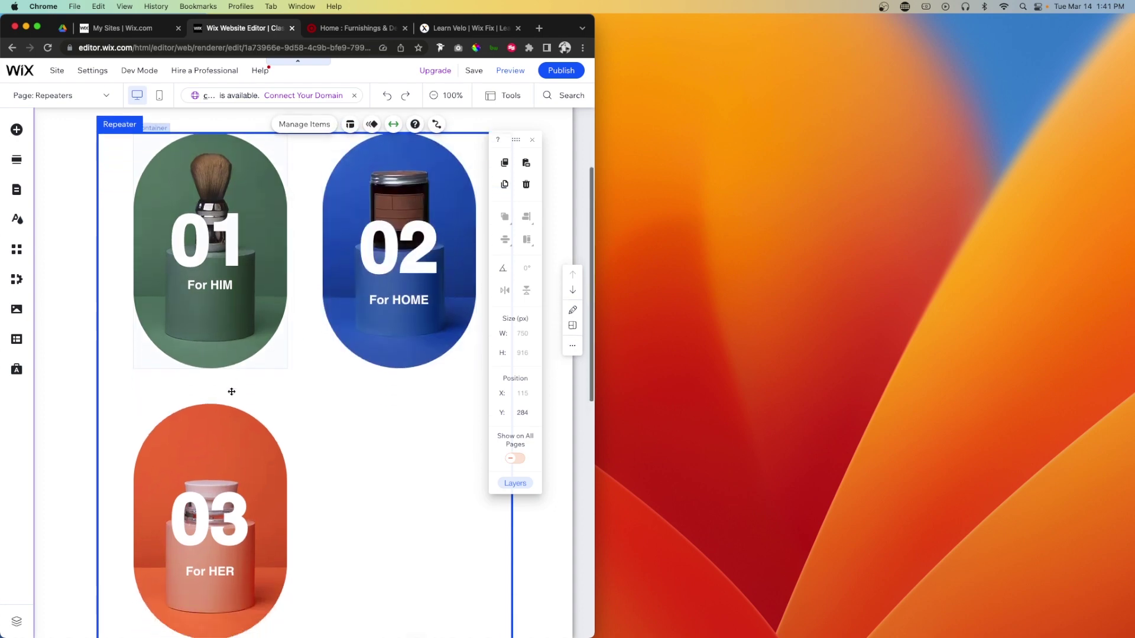
pyautogui.doubleClick(595, 189)
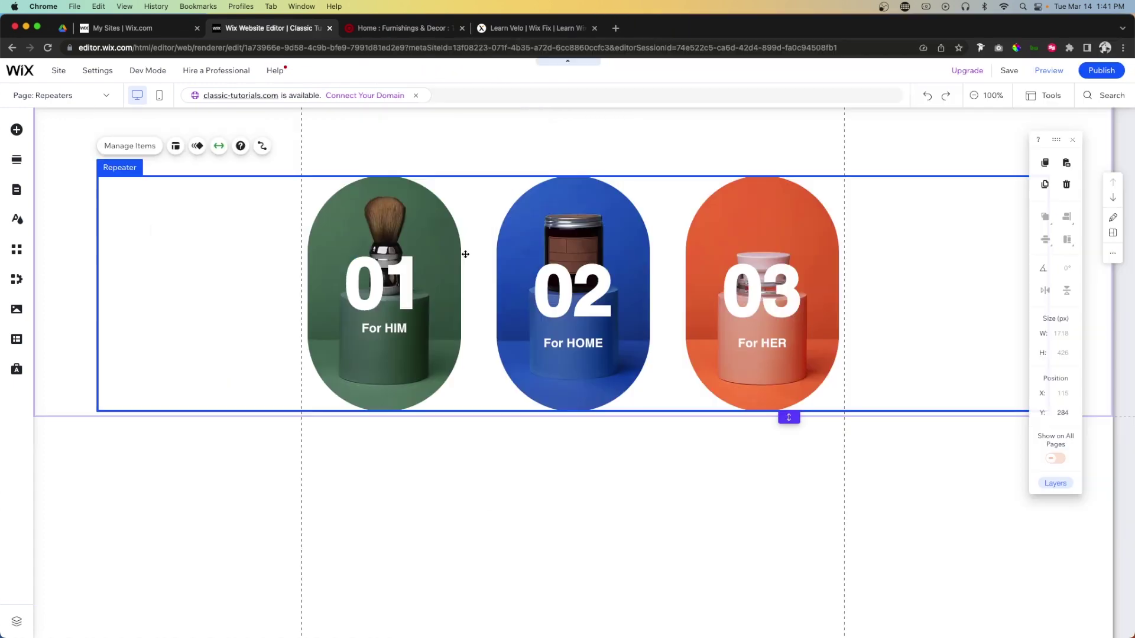
# Browse the element library's Gallery and List repeater presets, close it, and switch to Learn Velo
pyautogui.click(17, 129)
pyautogui.moveTo(61, 275)
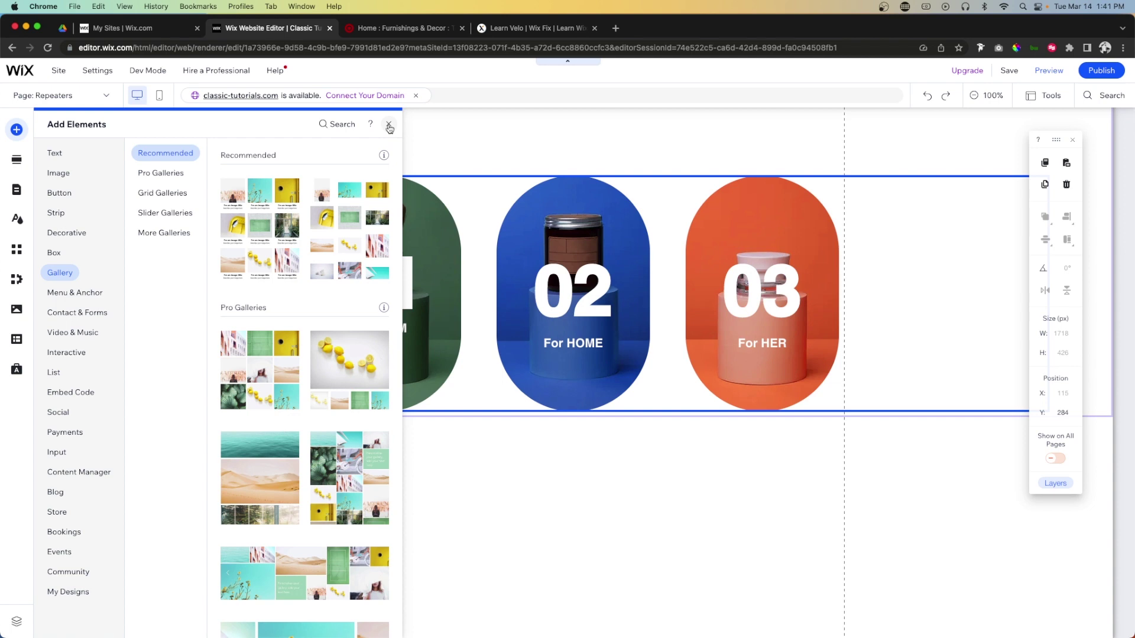
pyautogui.click(54, 372)
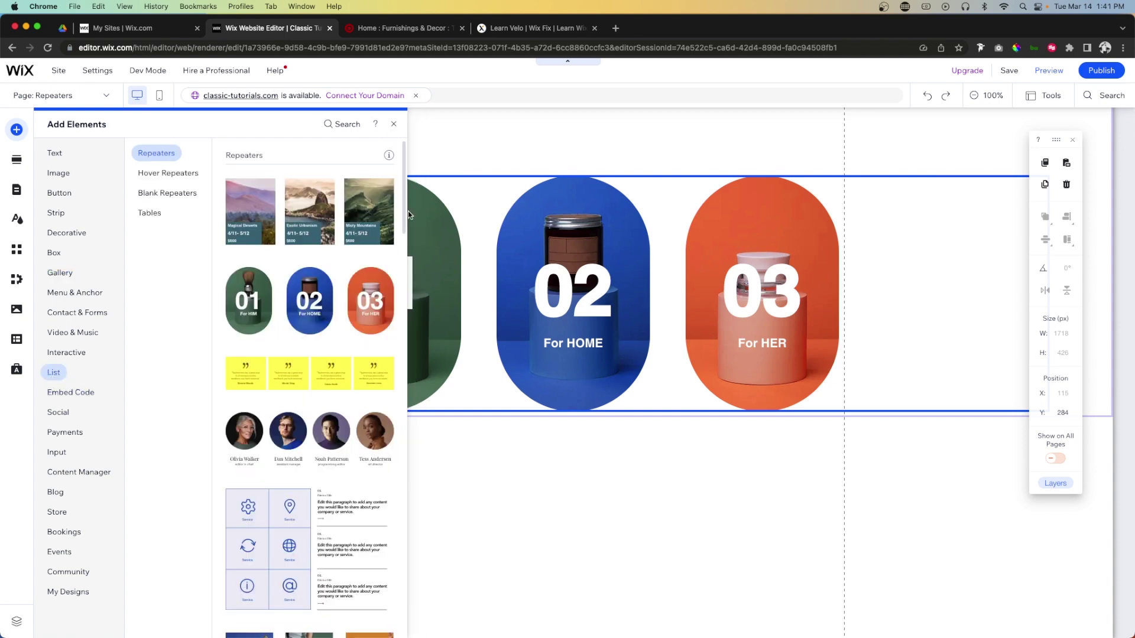
pyautogui.click(394, 124)
pyautogui.click(495, 29)
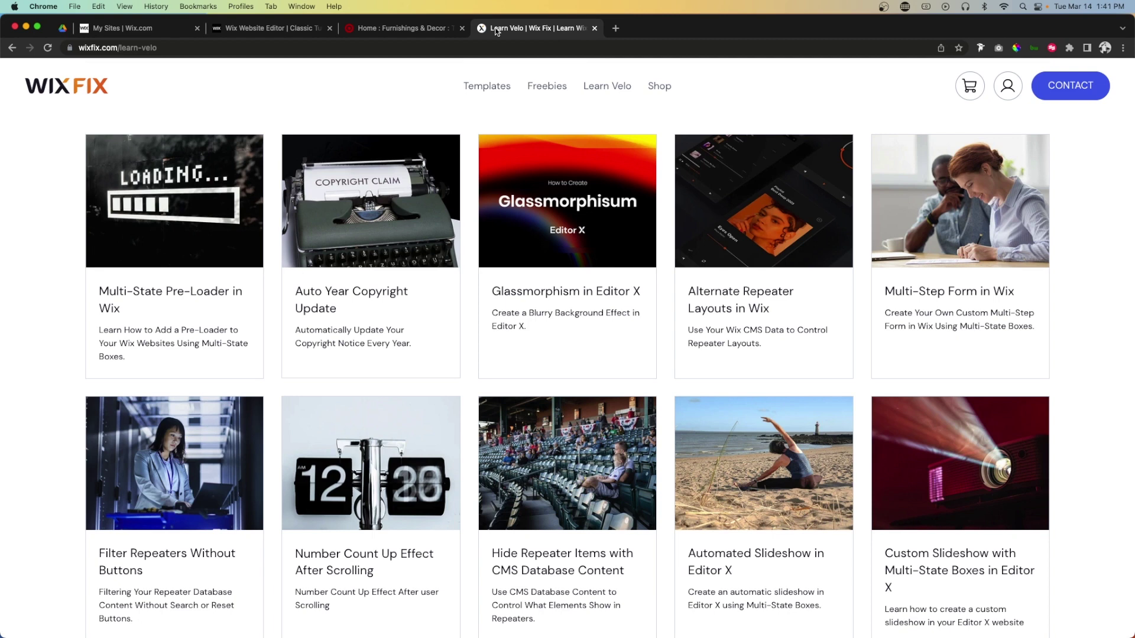
# Look at the Target home page tab, then return to the Wix Website Editor
pyautogui.click(423, 30)
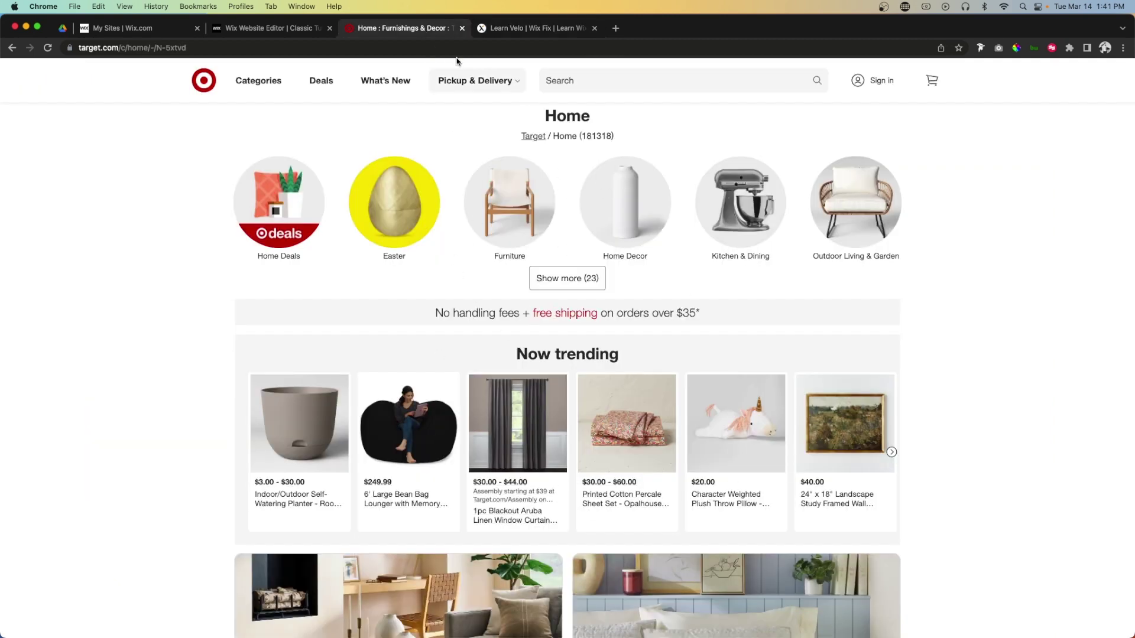
pyautogui.click(267, 28)
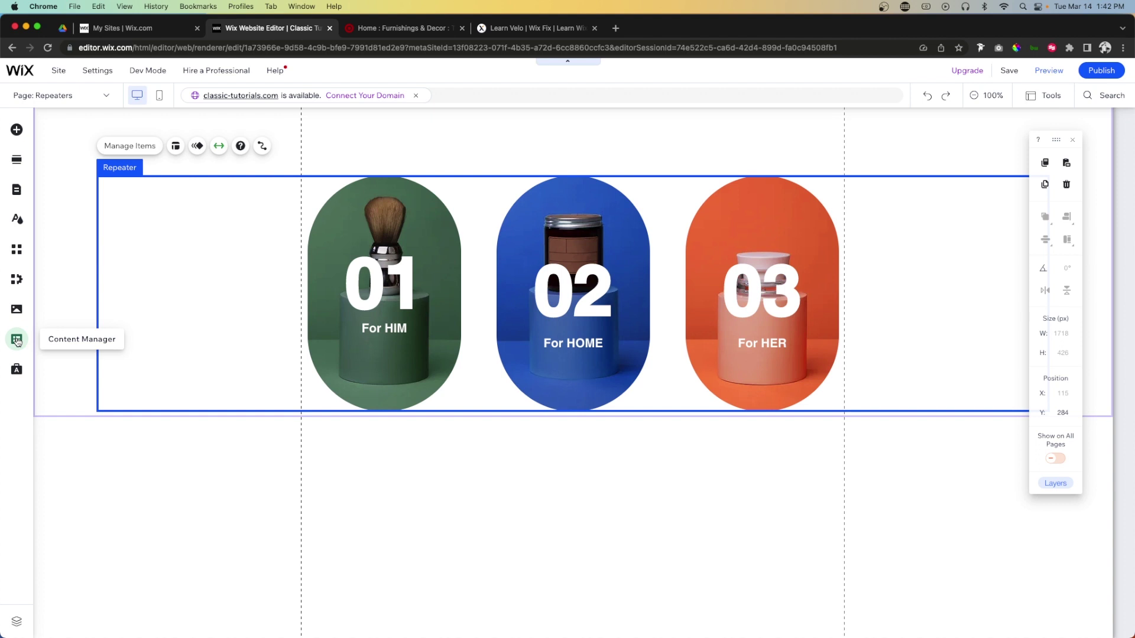
# Begin a hover interaction on the first card's container using the lightning icon and Get Started
pyautogui.click(333, 215)
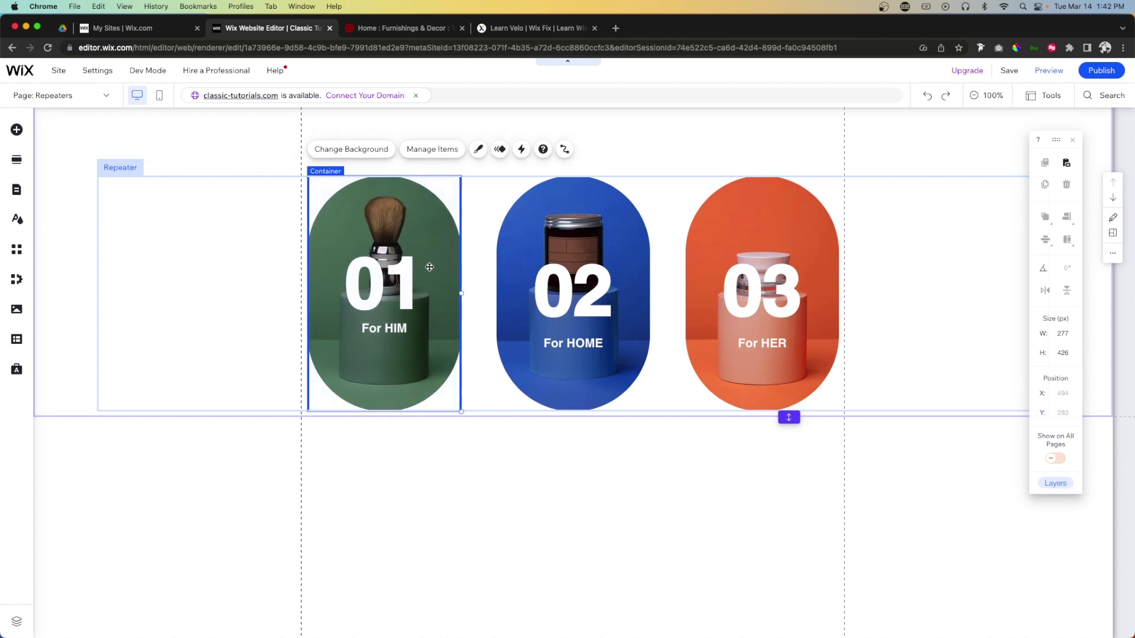
pyautogui.click(520, 151)
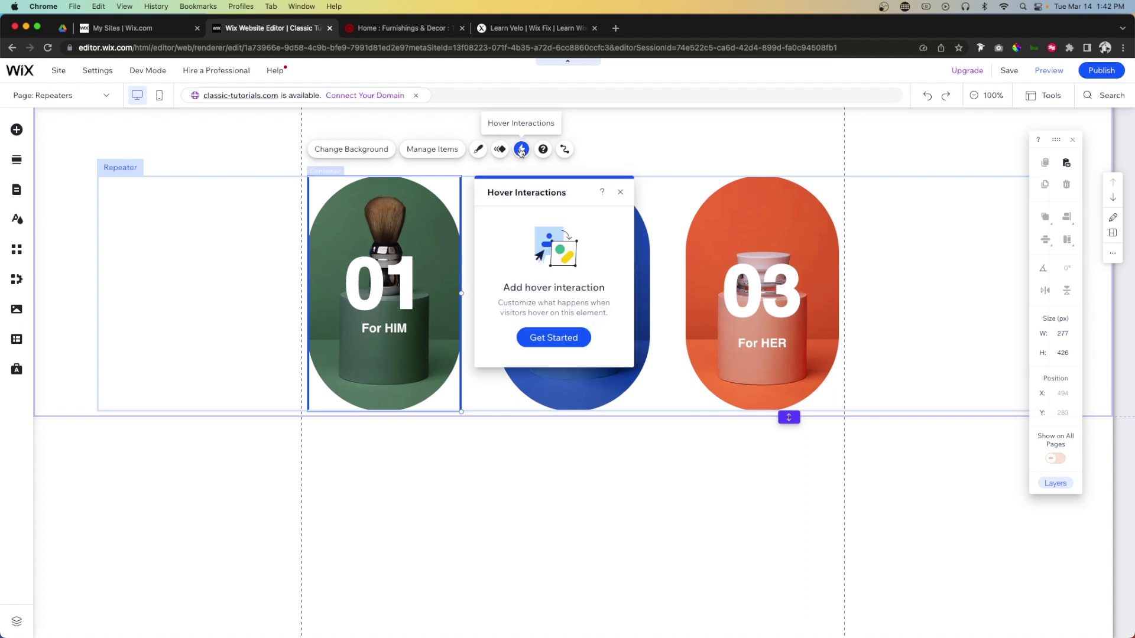
pyautogui.click(540, 342)
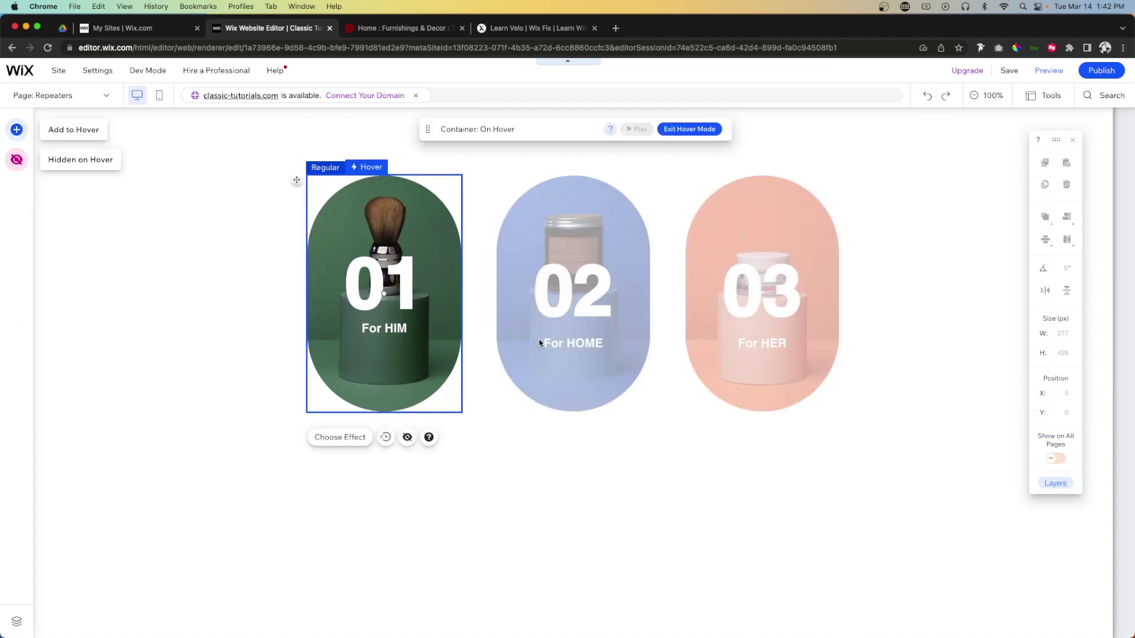
# On hover, raise the 01 number by 40 px and the For HIM caption by 50 px
pyautogui.click(402, 285)
pyautogui.hotkey('shift', 'Up')
pyautogui.hotkey('shift', 'Up')
pyautogui.hotkey('shift', 'Up')
pyautogui.hotkey('shift', 'Up')
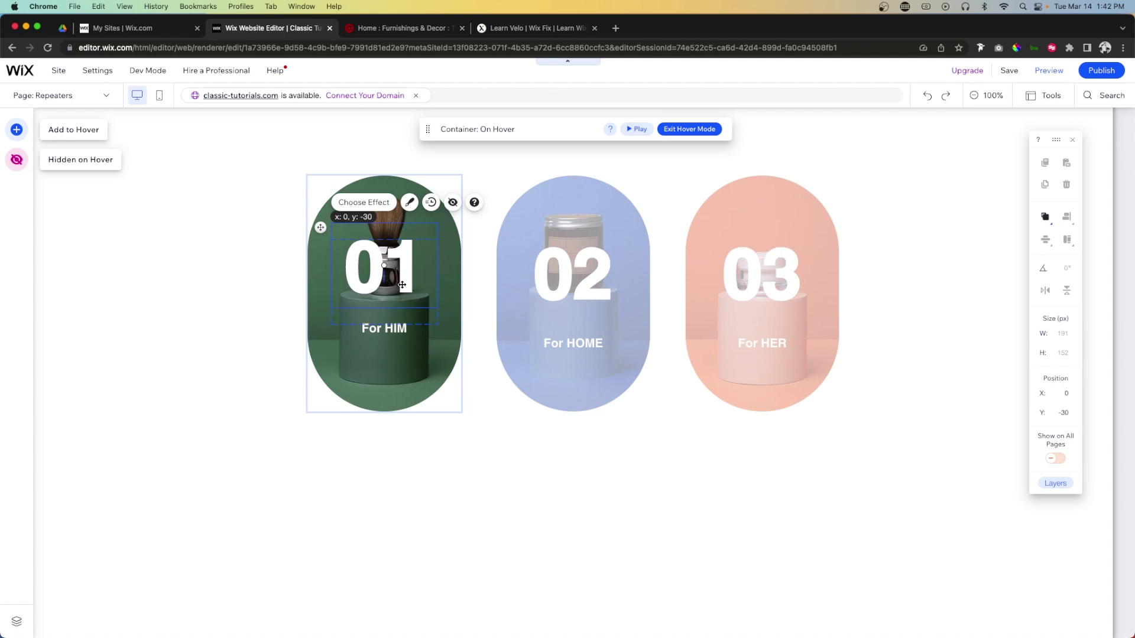
pyautogui.click(388, 329)
pyautogui.hotkey('shift', 'Up')
pyautogui.hotkey('shift', 'Up')
pyautogui.hotkey('shift', 'Up')
pyautogui.hotkey('shift', 'Up')
pyautogui.hotkey('shift', 'Up')
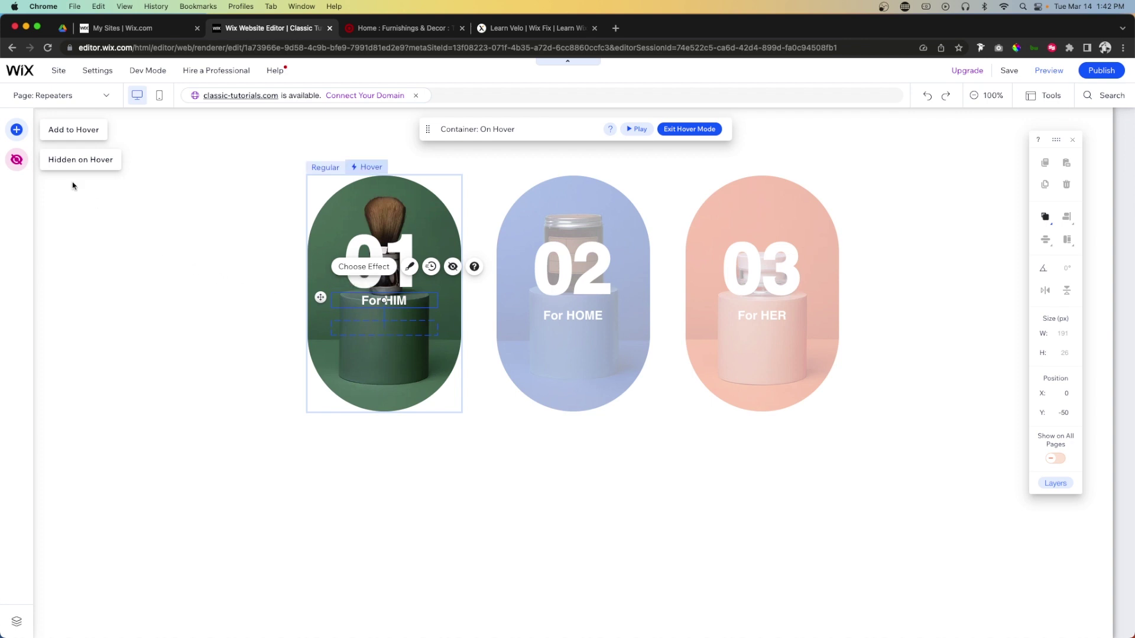
# Add a horizontally centred button below For HIM in the 01 card, then exit hover mode
pyautogui.click(15, 129)
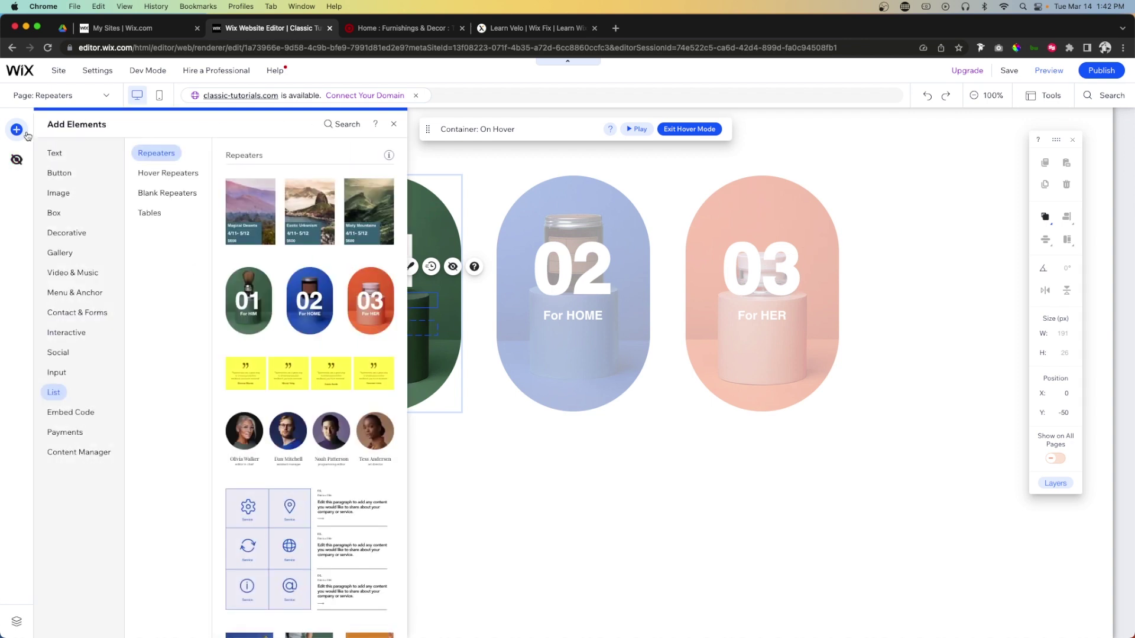
pyautogui.click(64, 173)
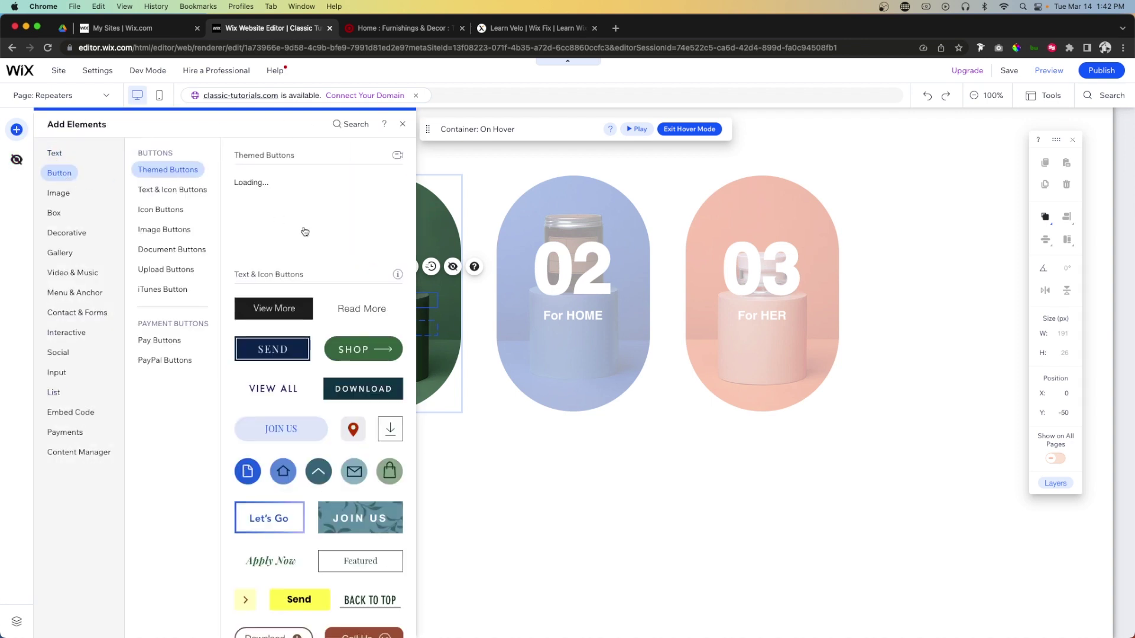
pyautogui.moveTo(265, 197); pyautogui.dragTo(375, 334)
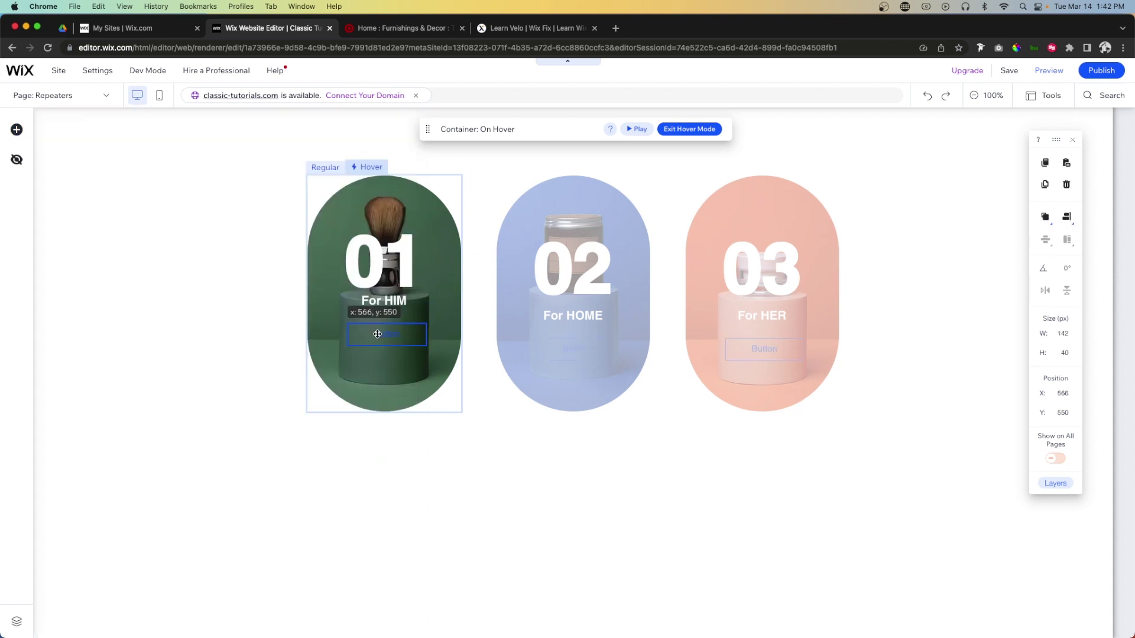
pyautogui.click(1045, 216)
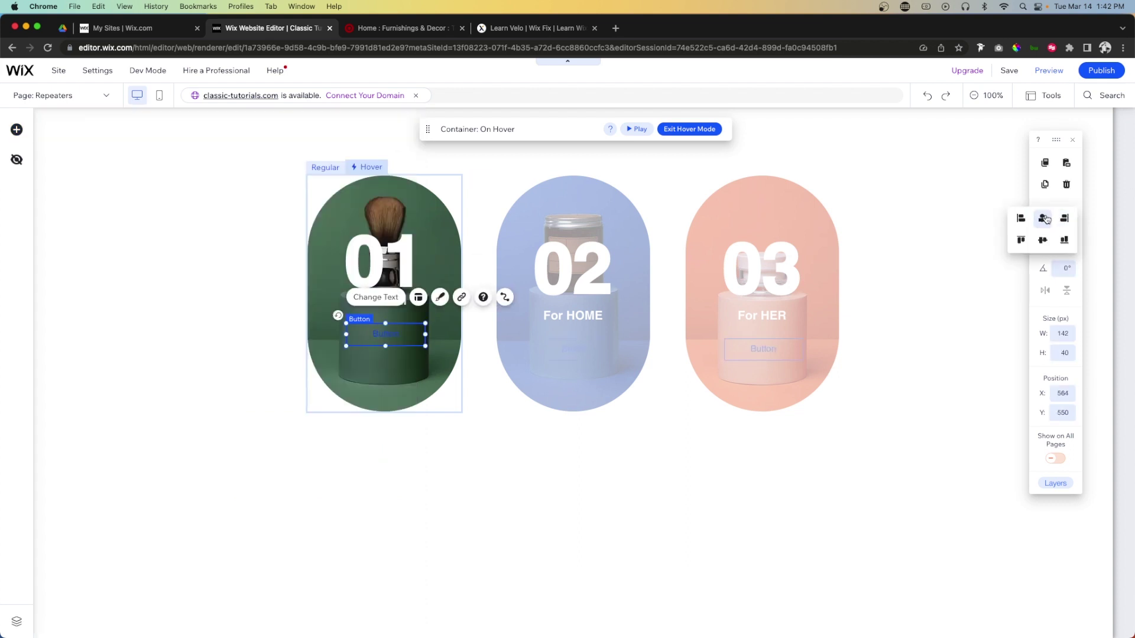
pyautogui.click(1042, 218)
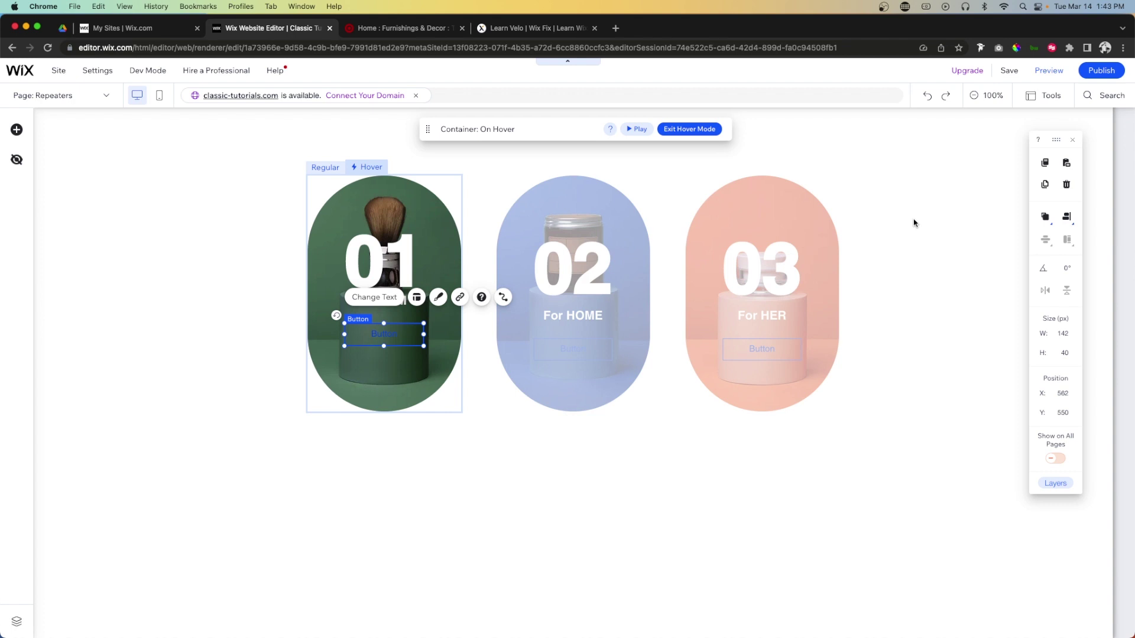
pyautogui.press('Escape')
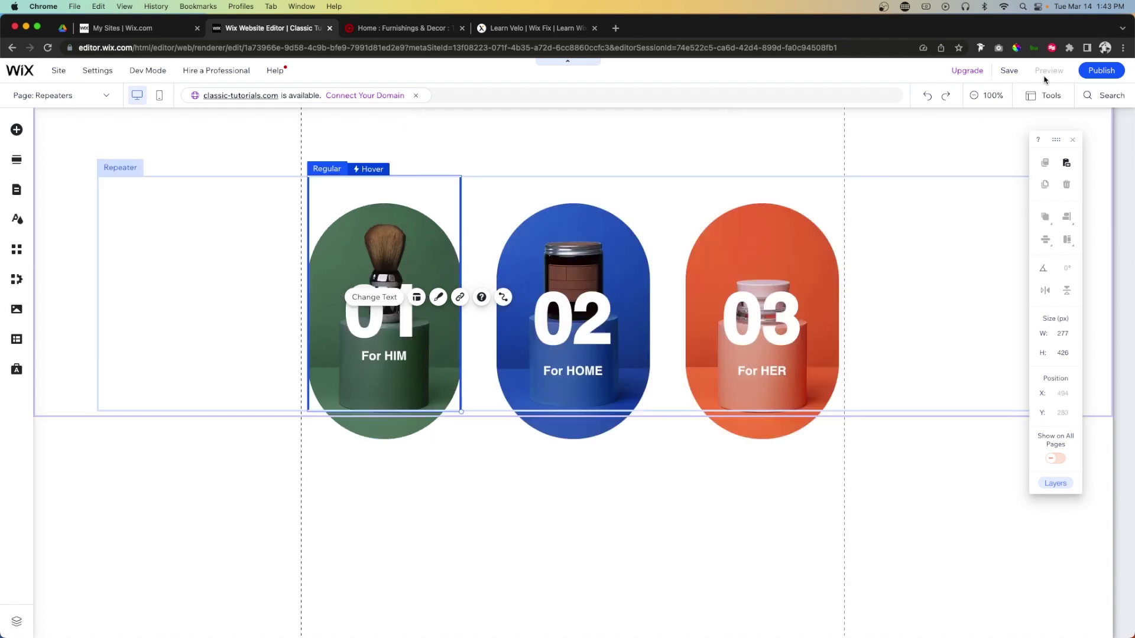
pyautogui.press('super+shift+p')
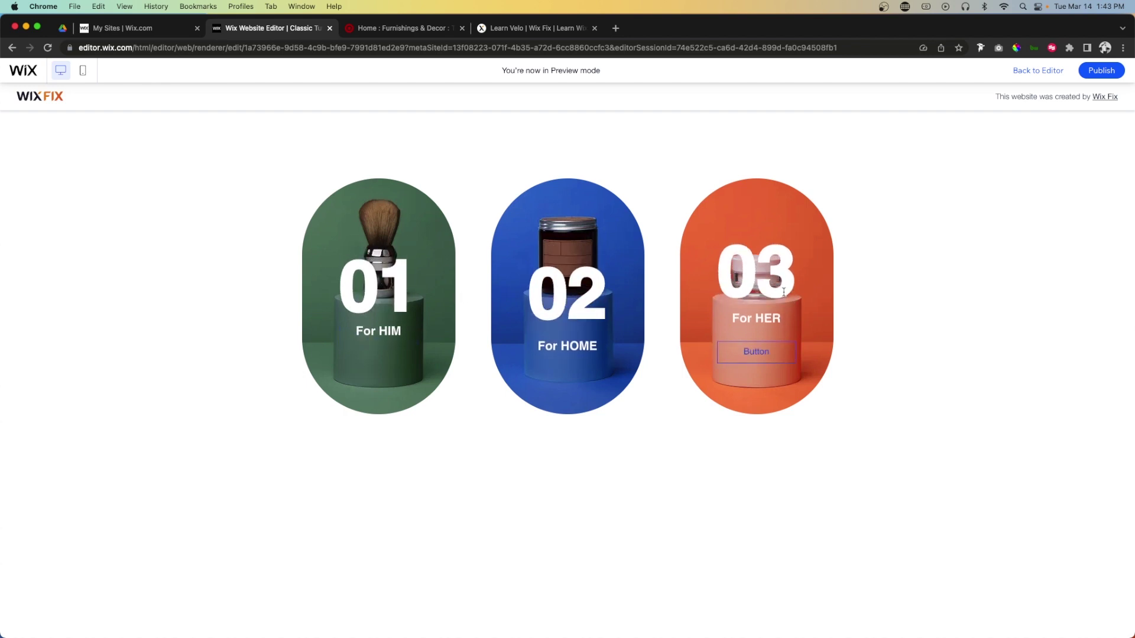
pyautogui.click(496, 29)
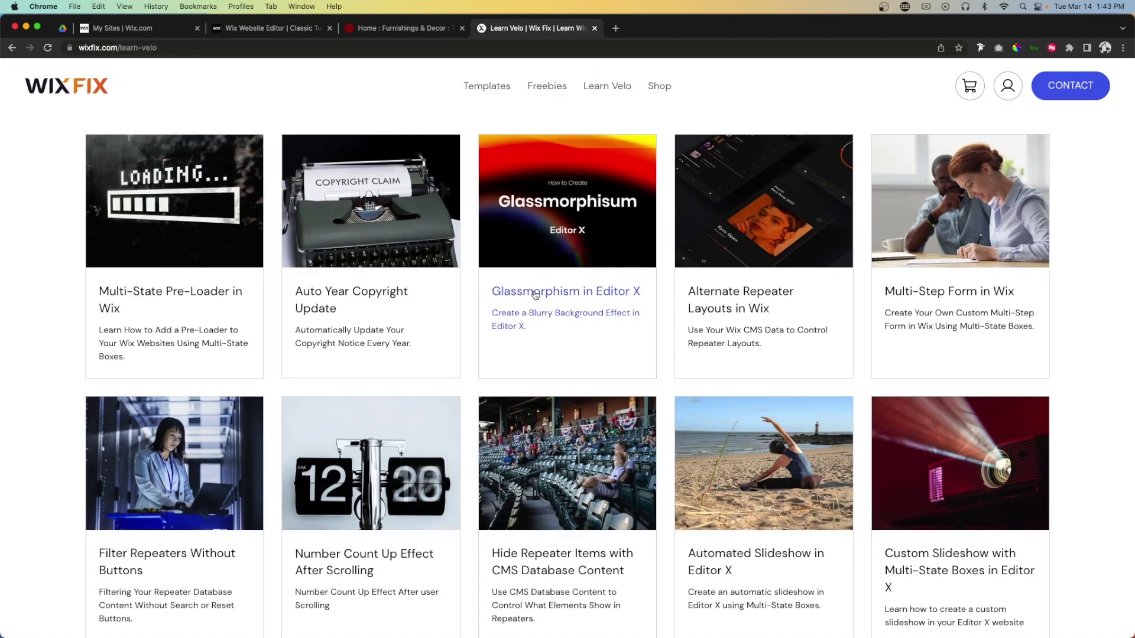
pyautogui.click(381, 30)
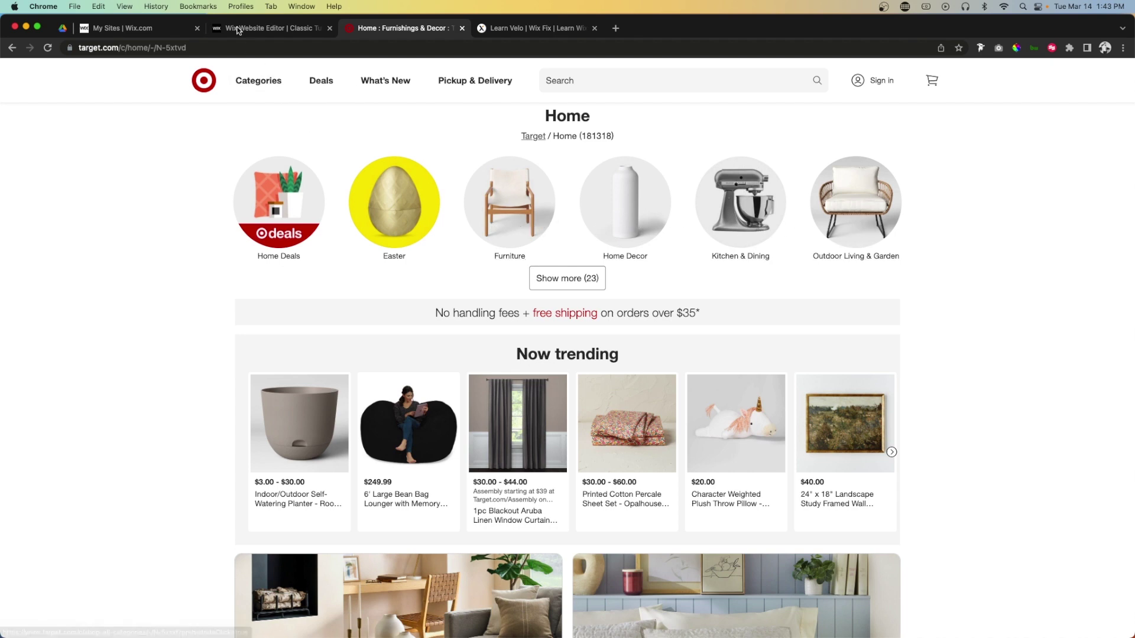
pyautogui.click(260, 27)
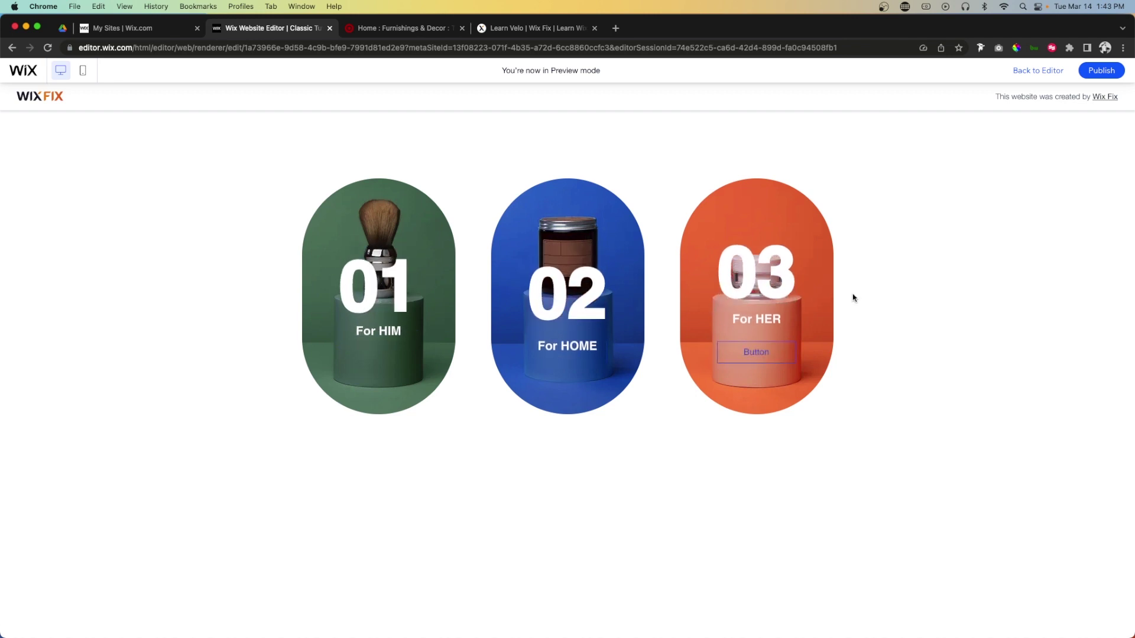
pyautogui.press('super+p')
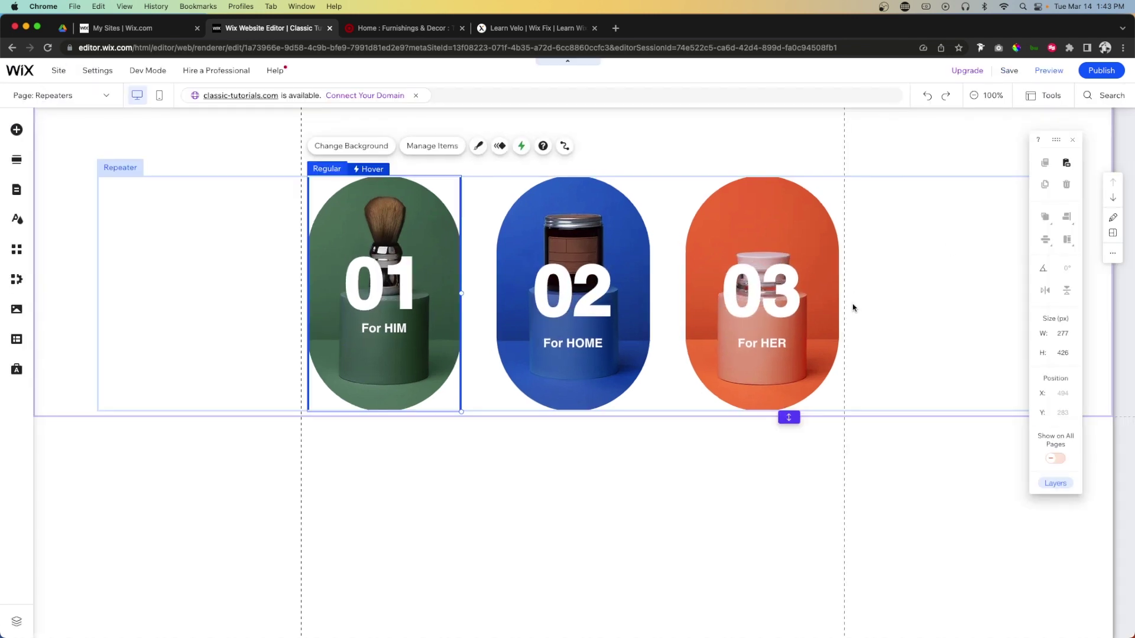
# Duplicate Item 1 twice via Manage Items, then open Change Background for the third card
pyautogui.click(884, 305)
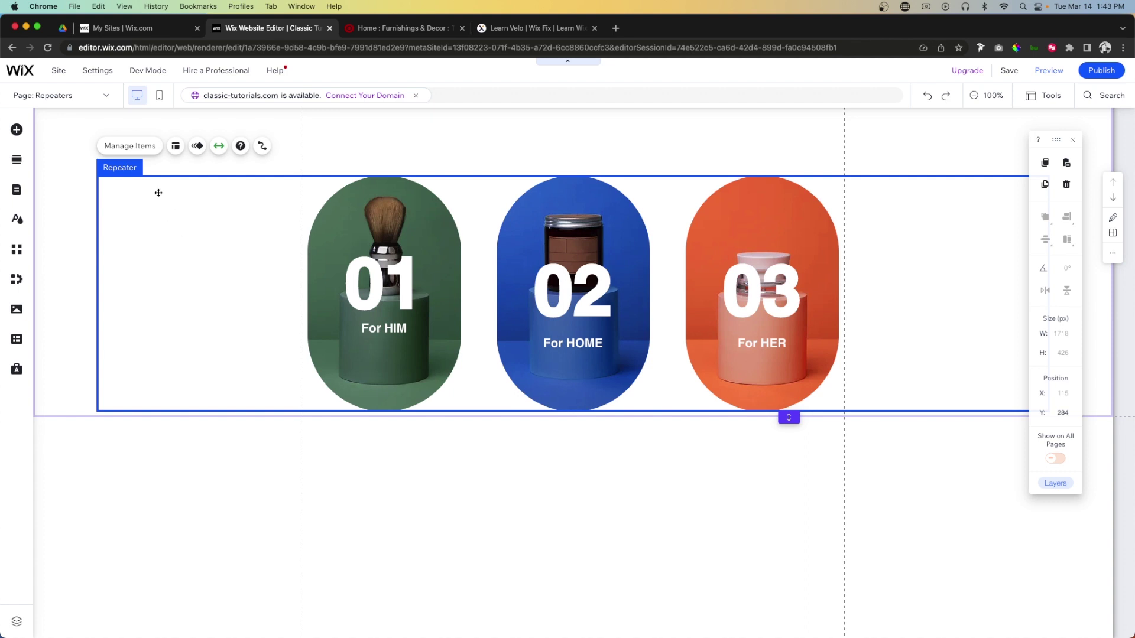
pyautogui.click(127, 147)
pyautogui.moveTo(986, 185); pyautogui.dragTo(810, 174)
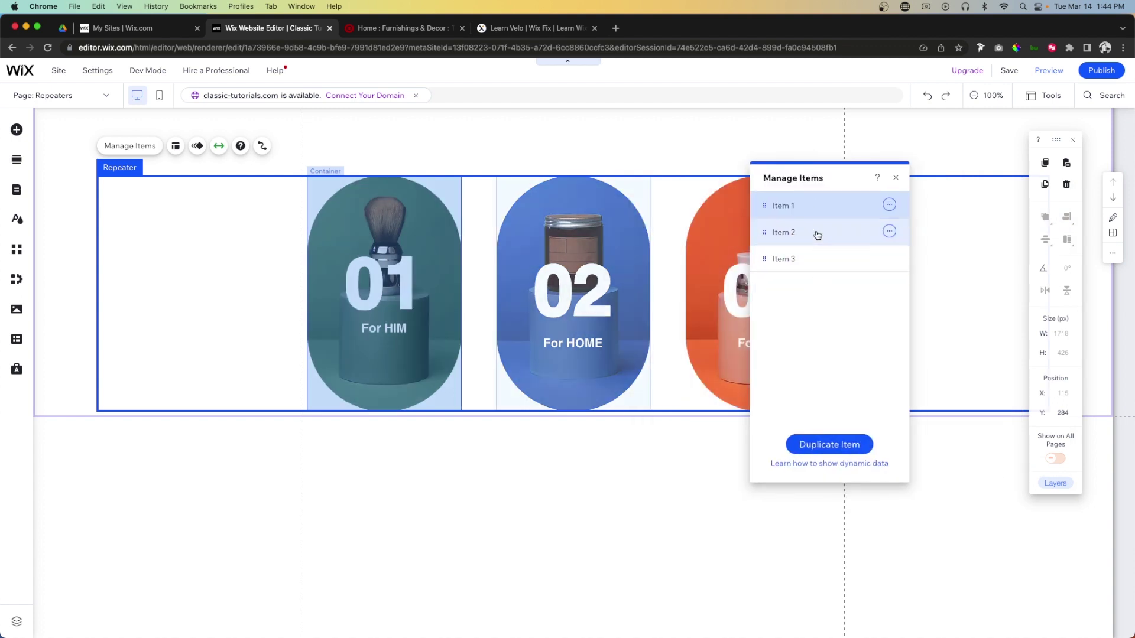
pyautogui.click(827, 444)
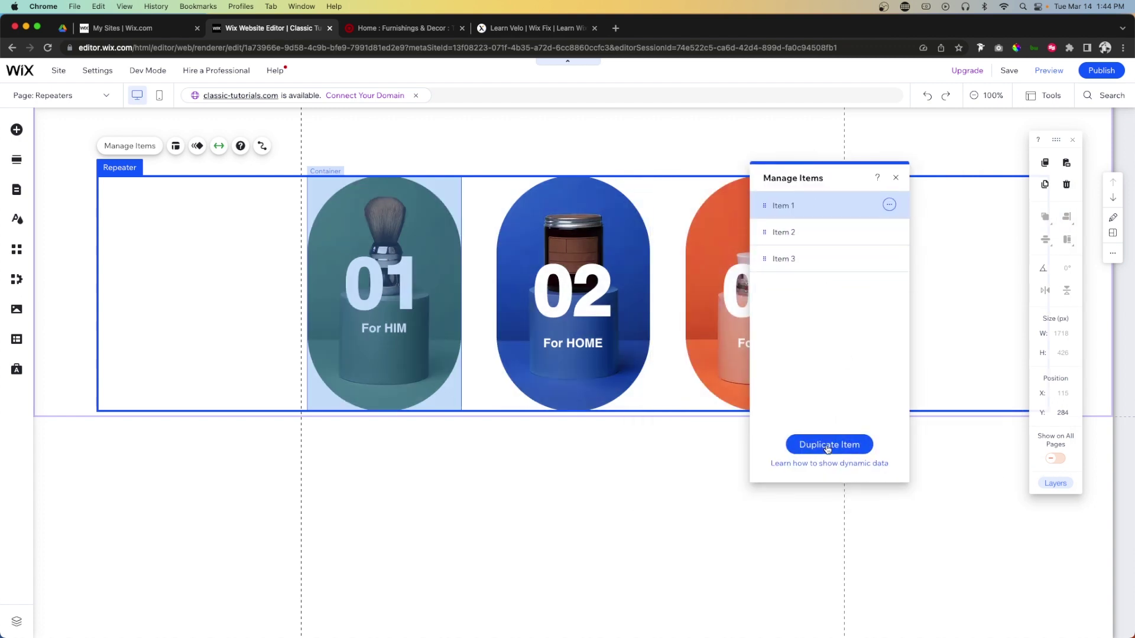
pyautogui.click(828, 444)
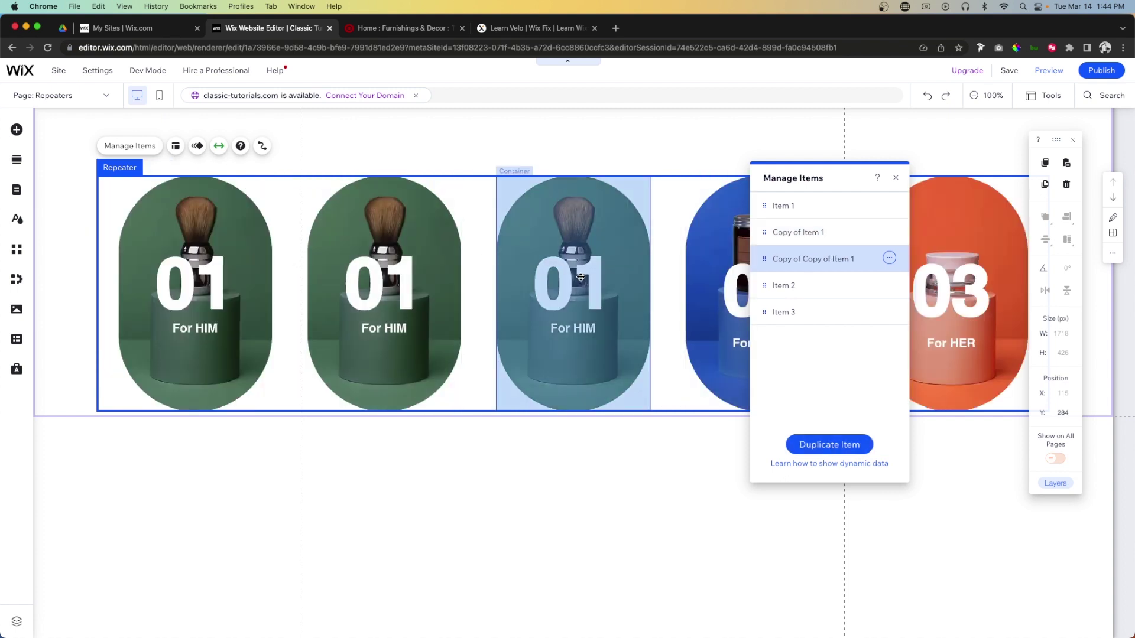
pyautogui.click(581, 278)
pyautogui.click(540, 145)
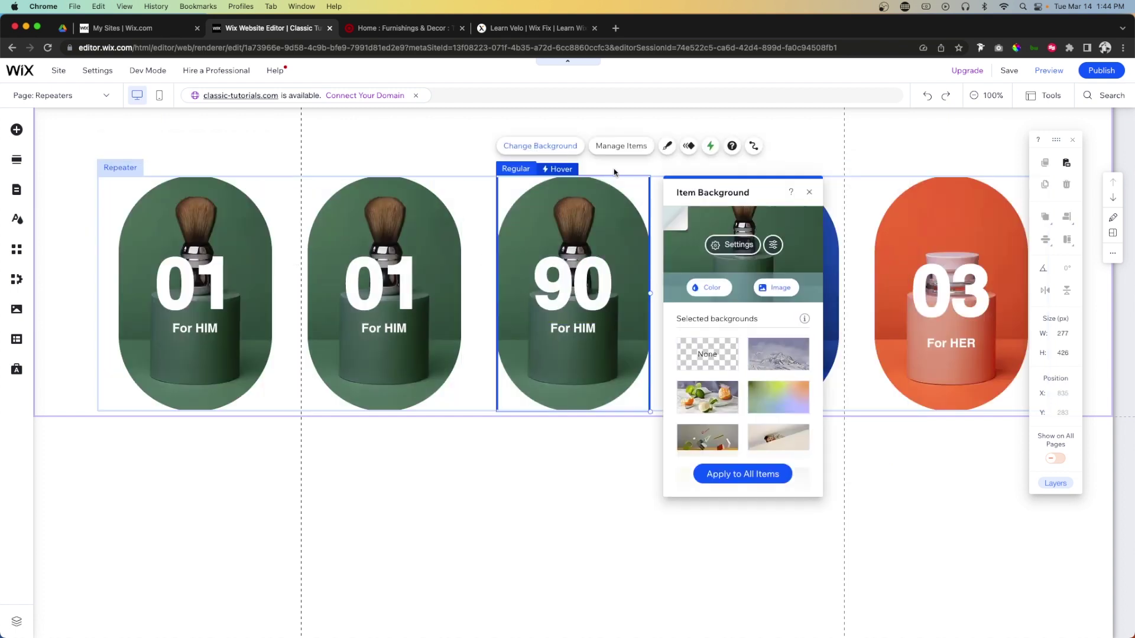
# Apply the multicolour gradient swatch as the 90 For HIM card's item background
pyautogui.click(772, 401)
pyautogui.click(661, 365)
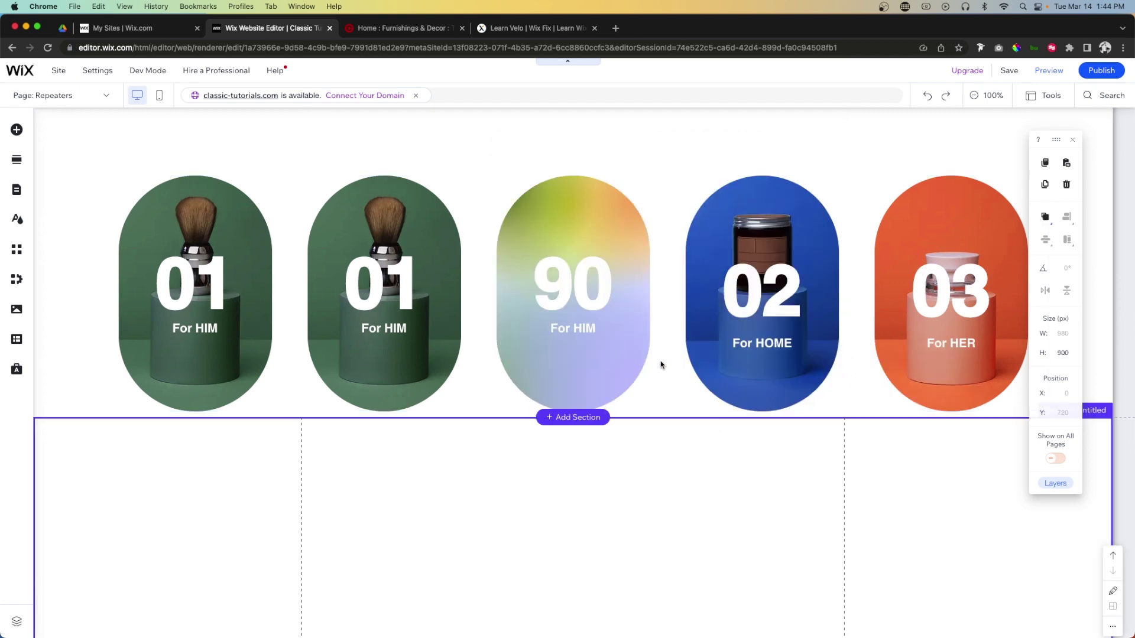
pyautogui.click(518, 307)
# Delete Item 2 from the repeater's Manage Items list, leaving four cards
pyautogui.click(477, 271)
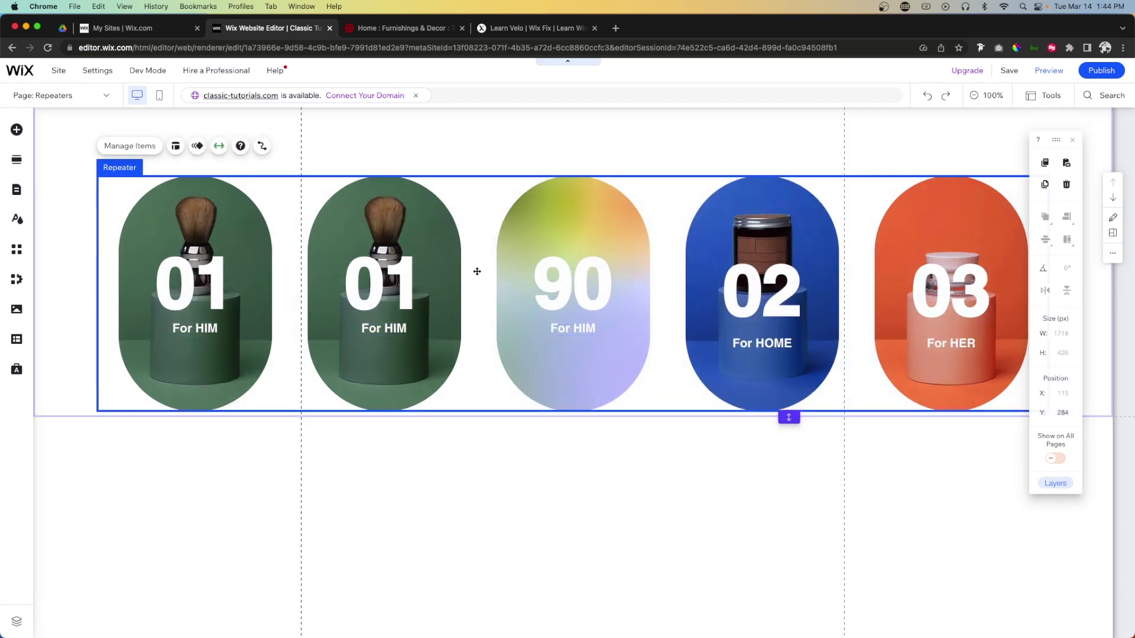
pyautogui.click(134, 148)
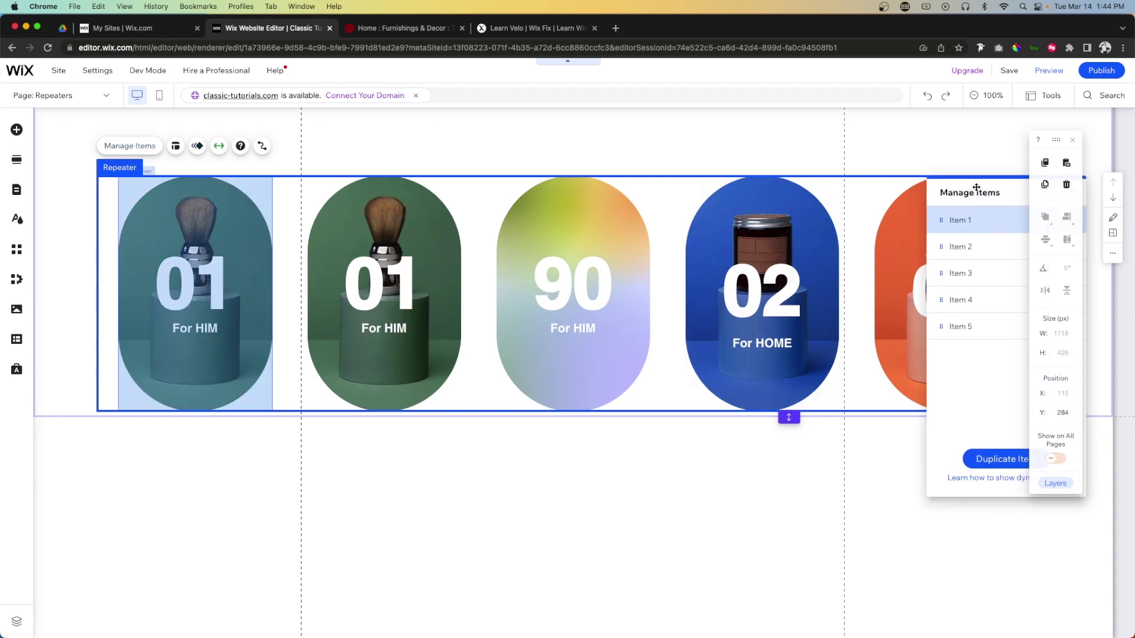
pyautogui.moveTo(975, 188); pyautogui.dragTo(765, 183)
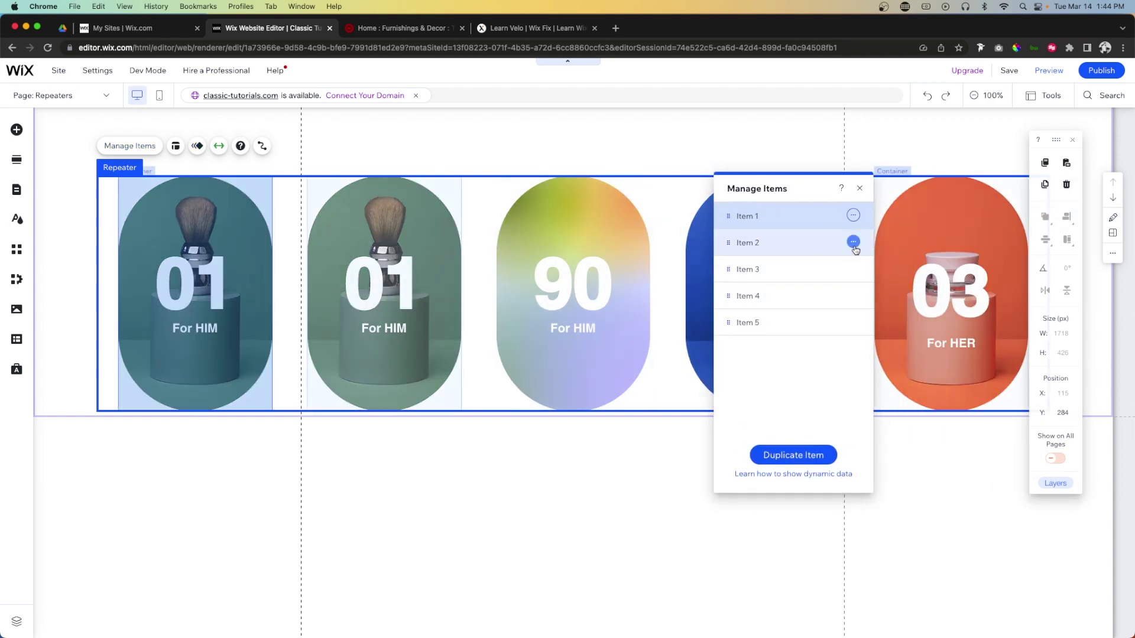
pyautogui.click(854, 242)
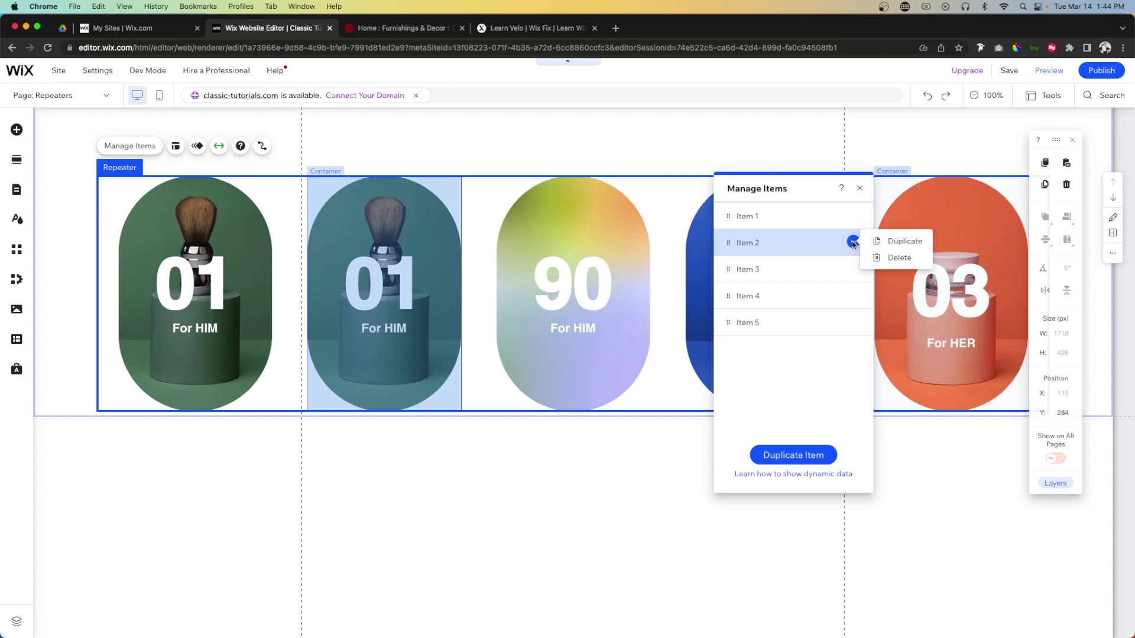
pyautogui.click(900, 258)
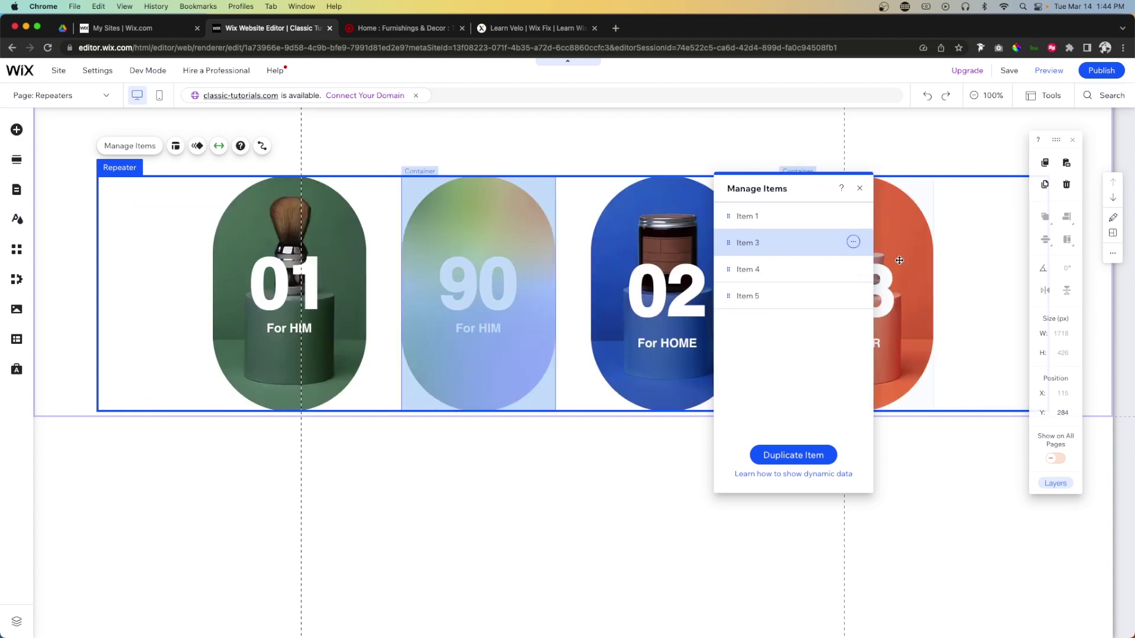